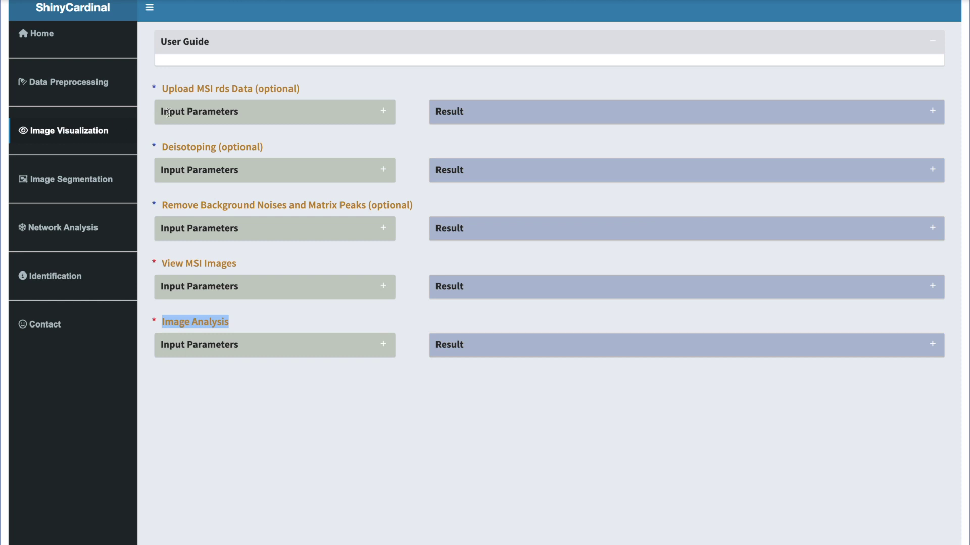
Open the View MSI Images parameters and result, and examine the display settings and the superposed ion image.
{"action": "left_click_drag", "start_coordinate": [168, 263], "coordinate": [244, 260]}
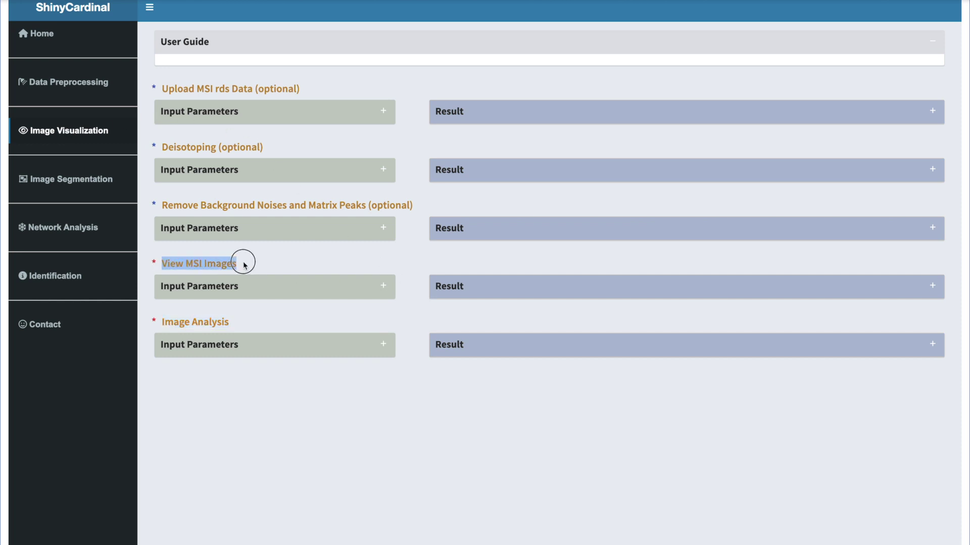
{"action": "left_click", "coordinate": [385, 286]}
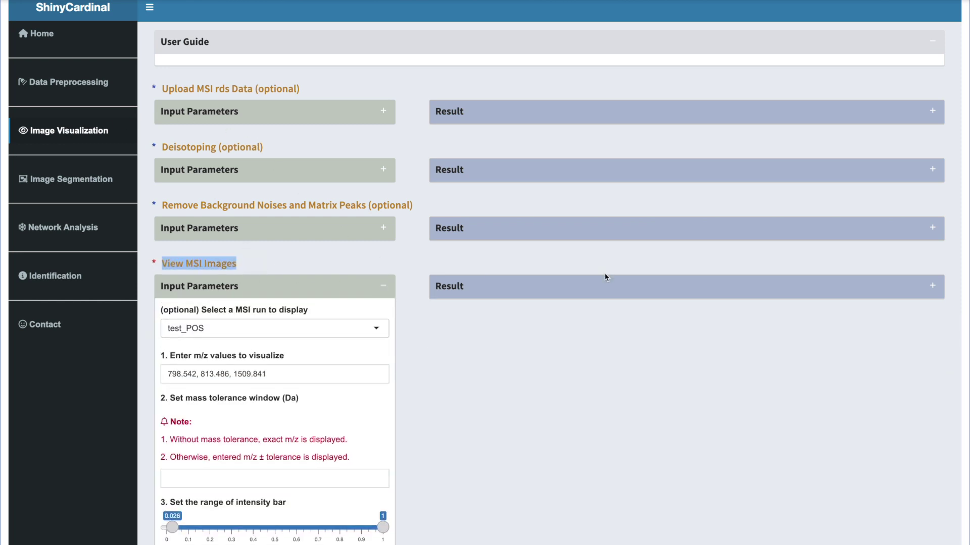
{"action": "left_click", "coordinate": [932, 286]}
{"action": "scroll", "coordinate": [574, 374], "scroll_direction": "down", "scroll_amount": 3}
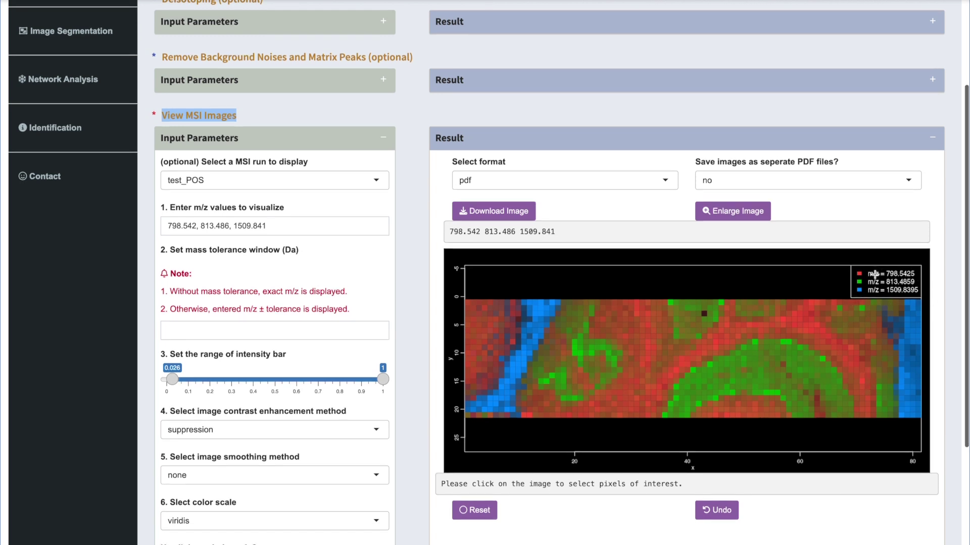
{"action": "scroll", "coordinate": [875, 274], "scroll_direction": "down", "scroll_amount": 1}
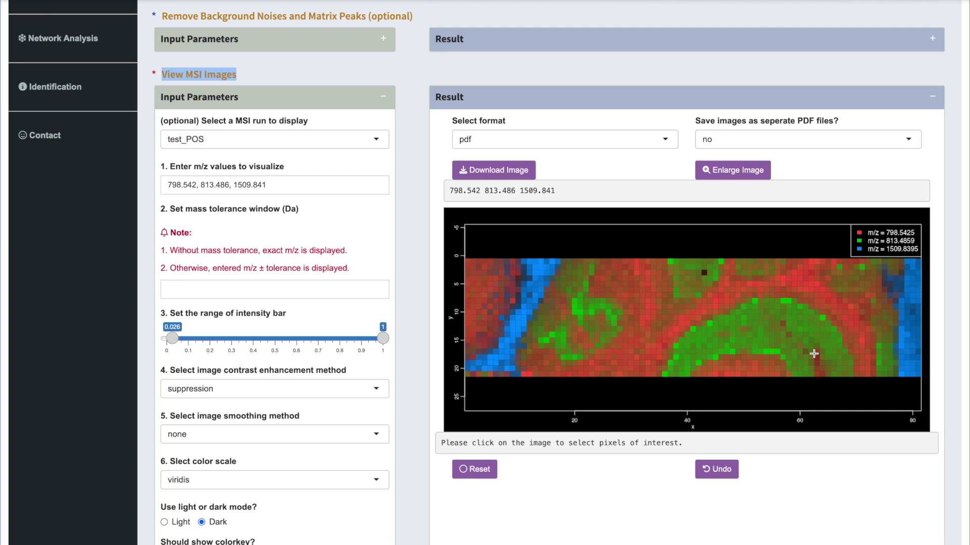
{"action": "scroll", "coordinate": [814, 354], "scroll_direction": "down", "scroll_amount": 2}
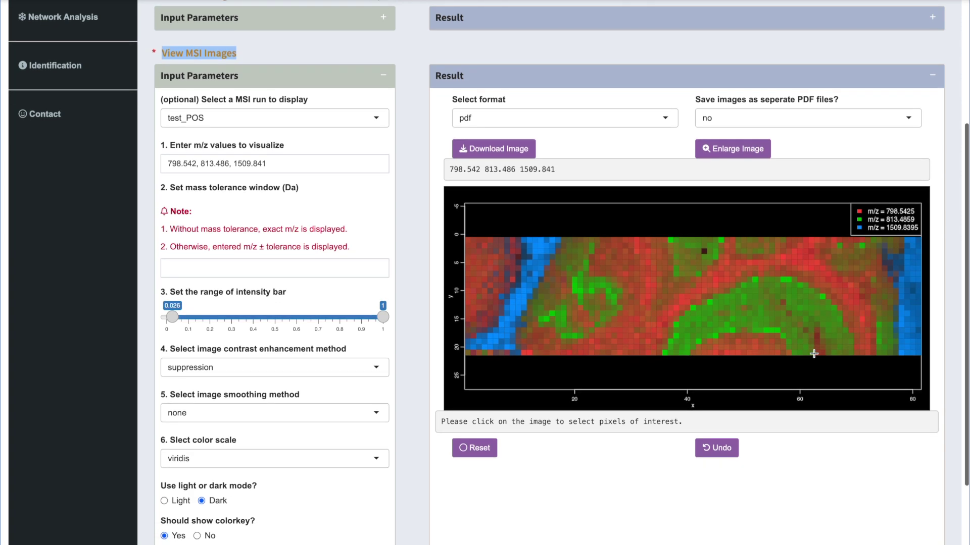
{"action": "scroll", "coordinate": [813, 353], "scroll_direction": "down", "scroll_amount": 1}
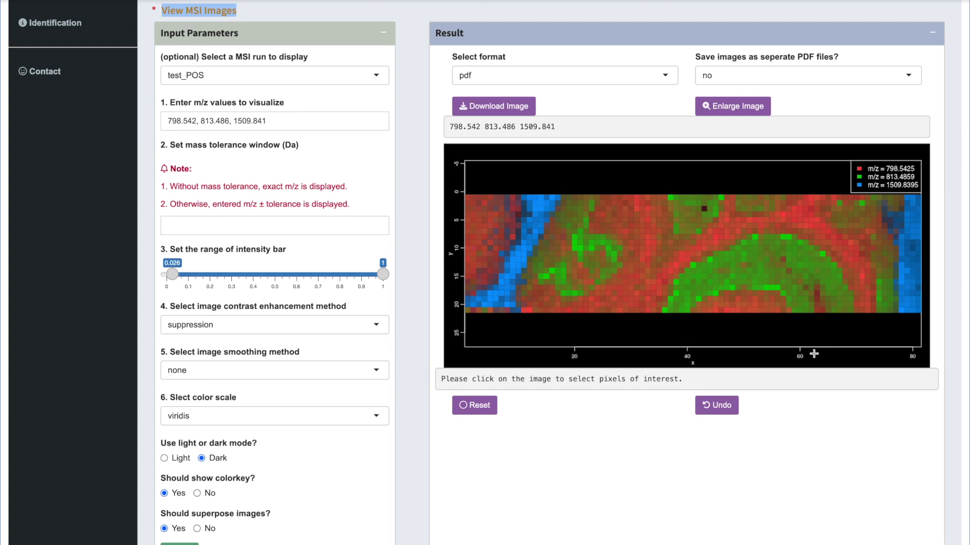
{"action": "scroll", "coordinate": [385, 123], "scroll_direction": "up", "scroll_amount": 1}
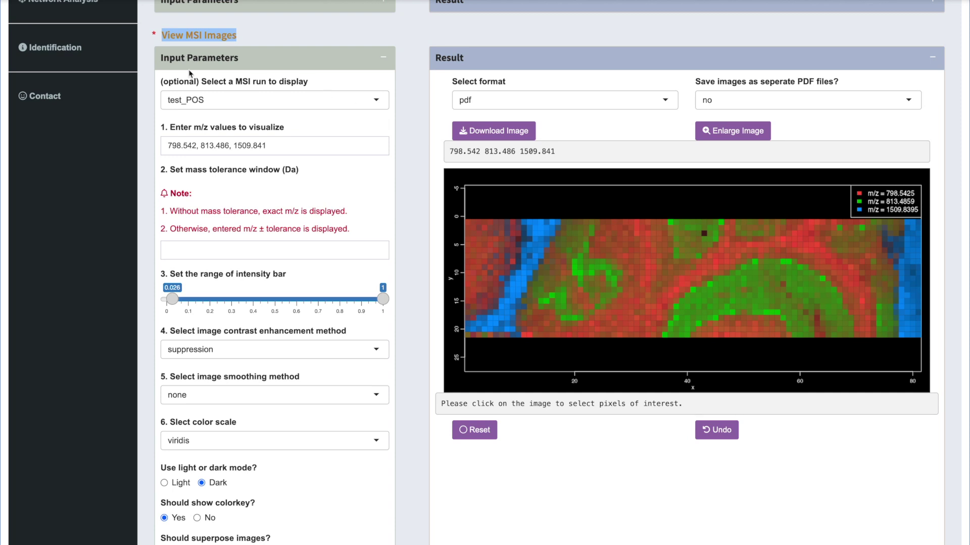
Choose test_POS as the MSI run to display.
{"action": "left_click_drag", "start_coordinate": [201, 82], "coordinate": [315, 88]}
{"action": "left_click", "coordinate": [374, 100]}
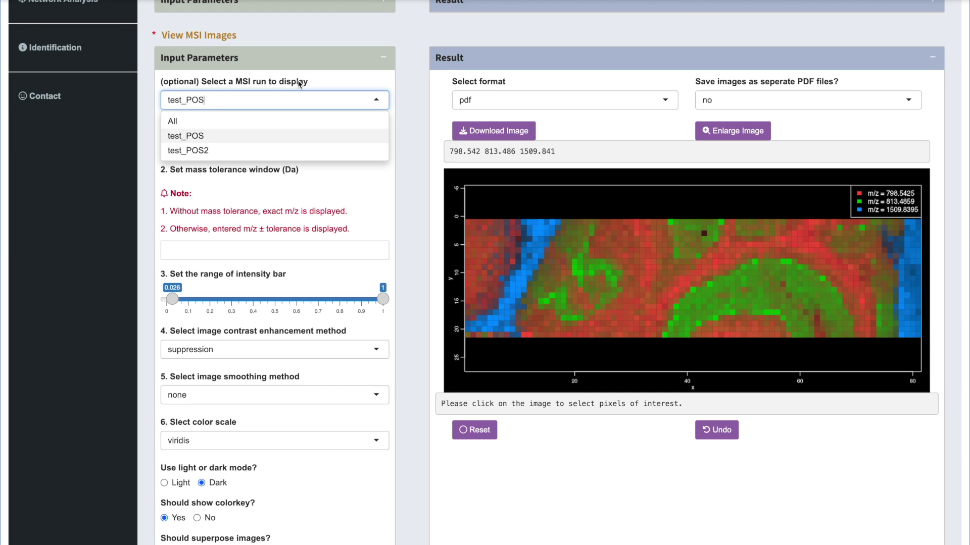
{"action": "left_click", "coordinate": [201, 136]}
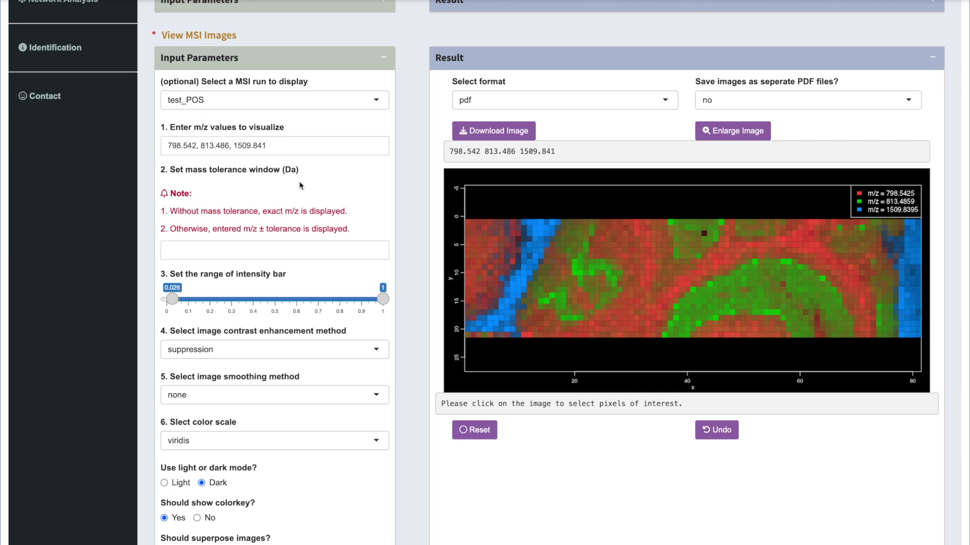
Collapse the View MSI Images section and expand the parameters and result of Image Analysis.
{"action": "scroll", "coordinate": [299, 181], "scroll_direction": "down", "scroll_amount": 1}
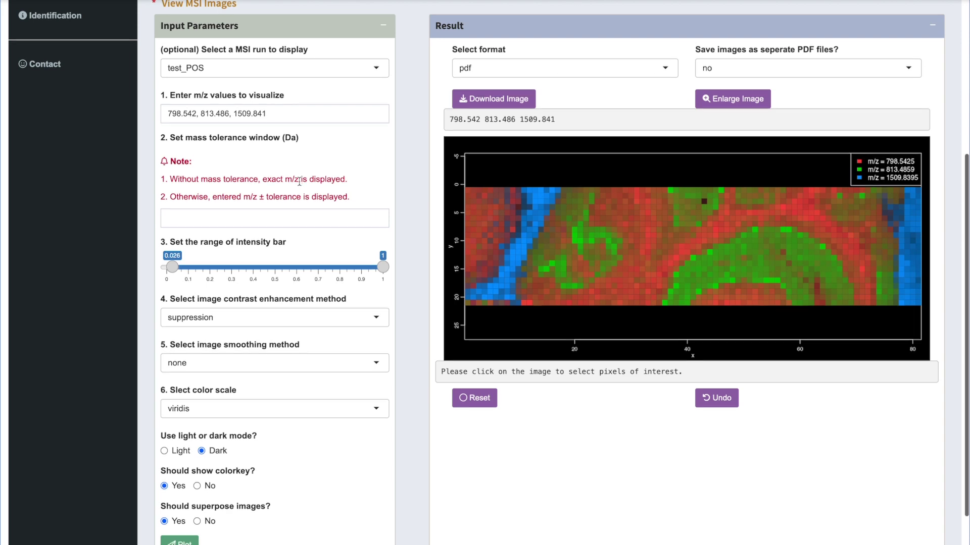
{"action": "scroll", "coordinate": [298, 180], "scroll_direction": "up", "scroll_amount": 1}
{"action": "left_click", "coordinate": [383, 59]}
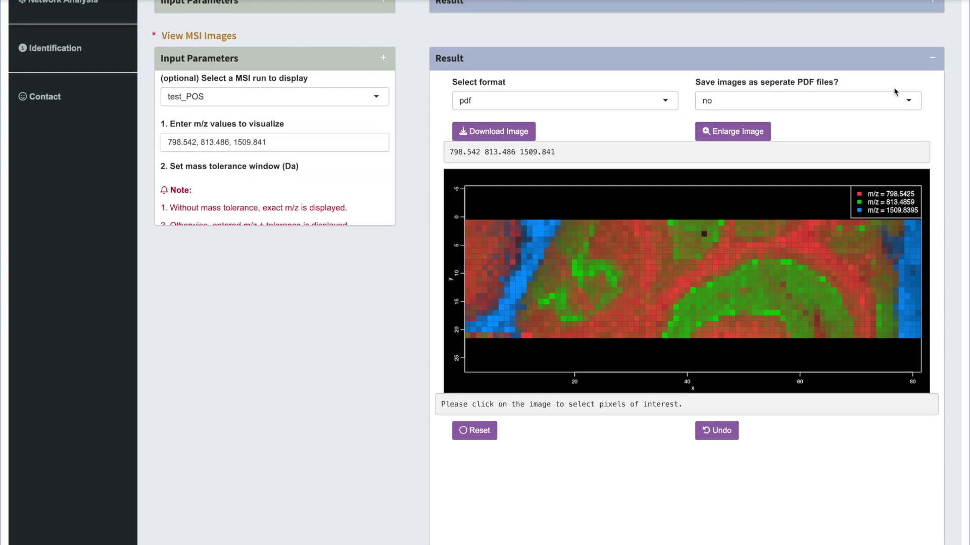
{"action": "left_click", "coordinate": [932, 57]}
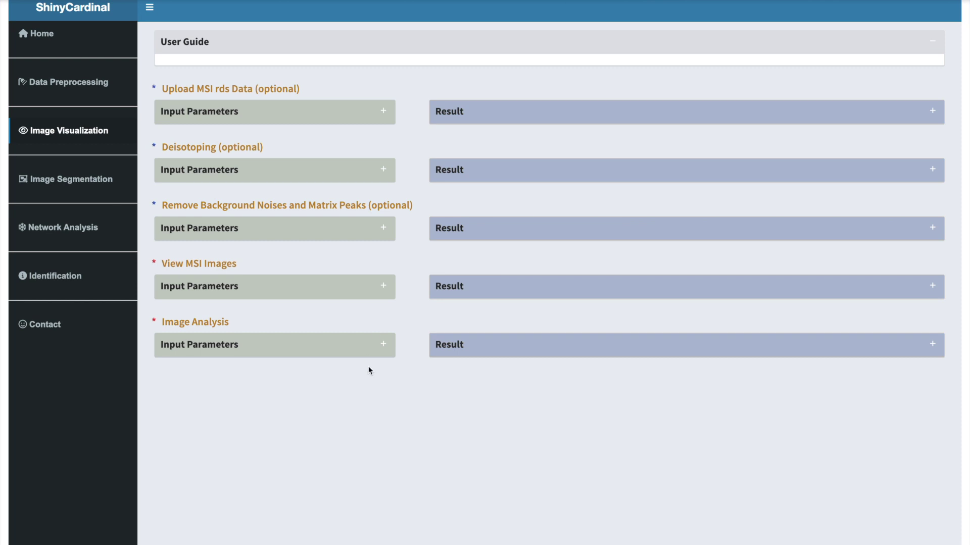
{"action": "left_click", "coordinate": [383, 344]}
{"action": "left_click", "coordinate": [941, 347]}
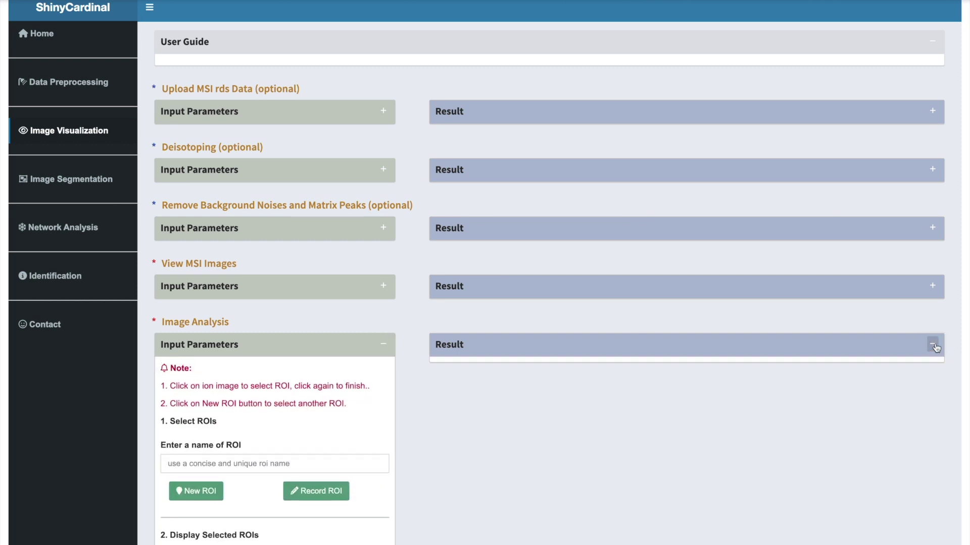
{"action": "scroll", "coordinate": [366, 433], "scroll_direction": "down", "scroll_amount": 3}
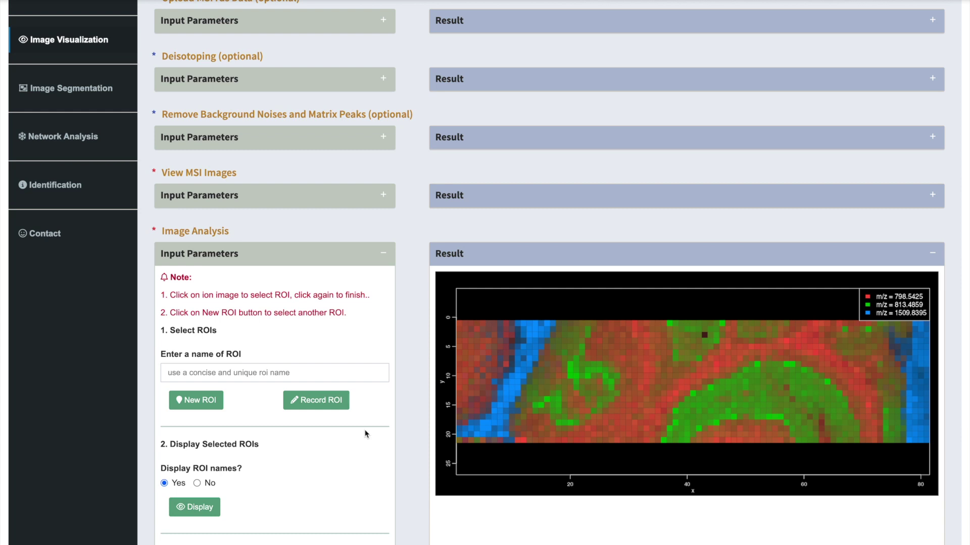
Outline the diagonal blue band near the ion image's left edge as a region of interest and record it as ROI1.
{"action": "left_click", "coordinate": [515, 352]}
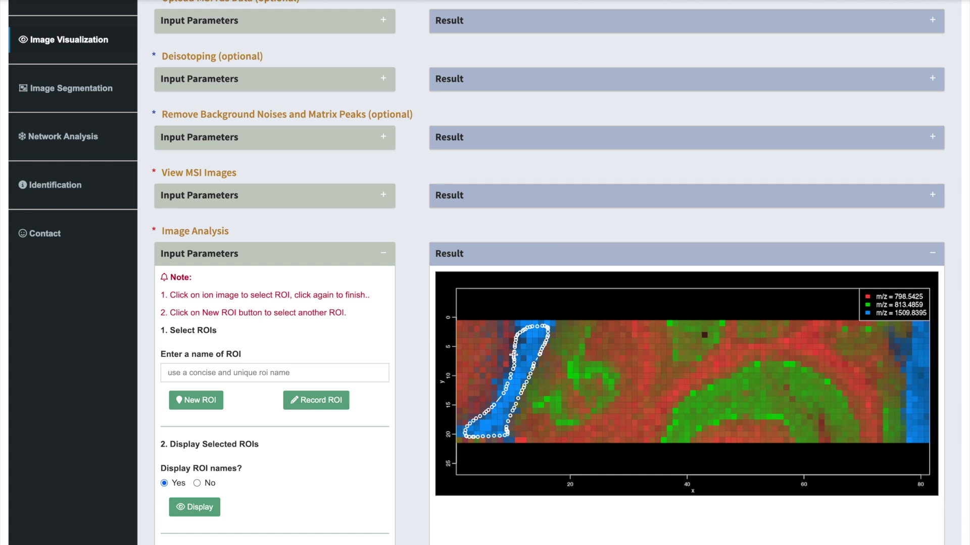
{"action": "left_click", "coordinate": [208, 372]}
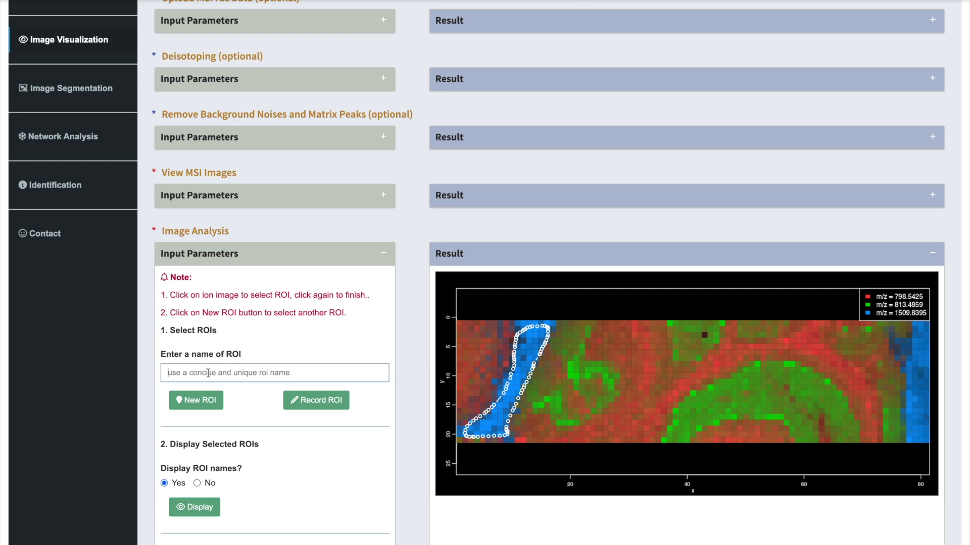
{"action": "type", "text": "ROI1"}
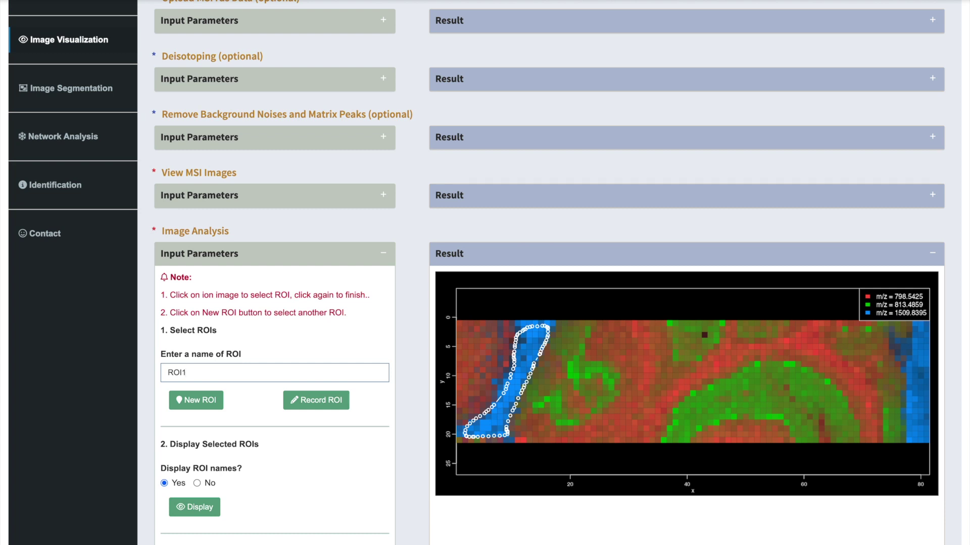
{"action": "left_click", "coordinate": [303, 401]}
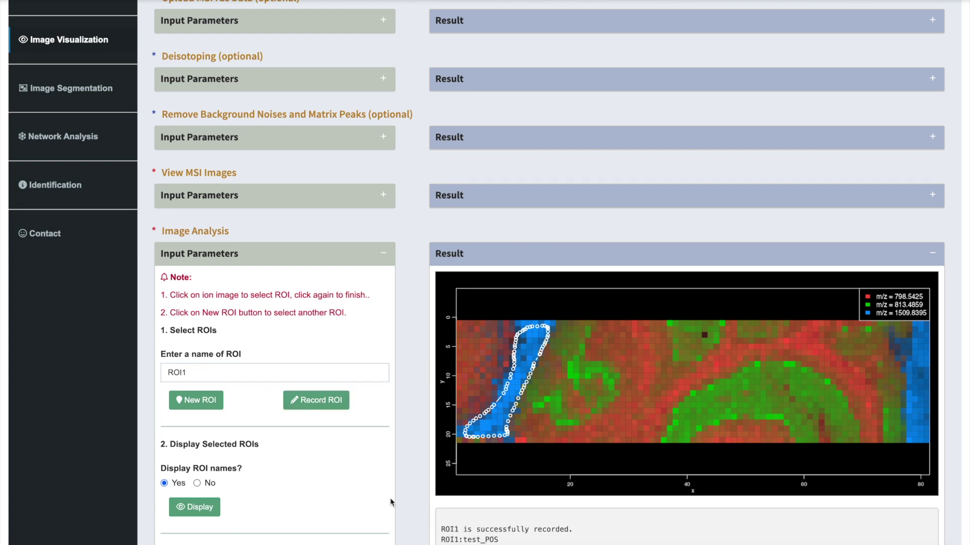
{"action": "left_click_drag", "start_coordinate": [441, 539], "coordinate": [503, 541]}
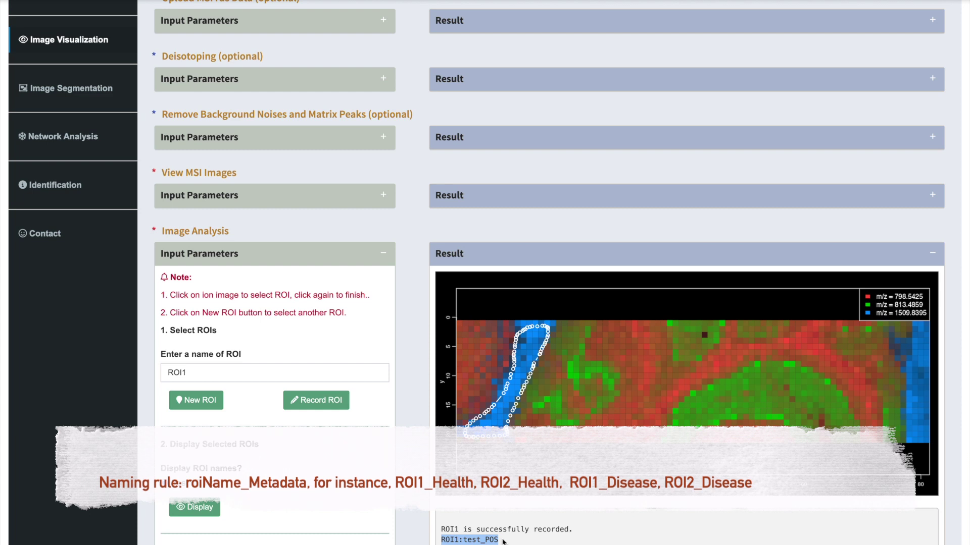
Start a new ROI, outline the vertical blue band at the ion image's right edge, and record it as ROI2.
{"action": "scroll", "coordinate": [503, 541], "scroll_direction": "down", "scroll_amount": 1}
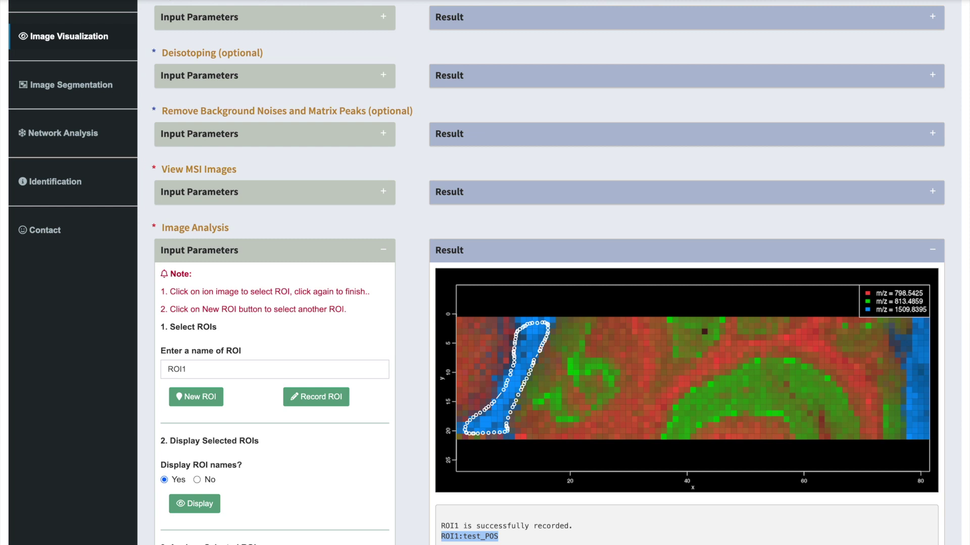
{"action": "scroll", "coordinate": [167, 401], "scroll_direction": "down", "scroll_amount": 2}
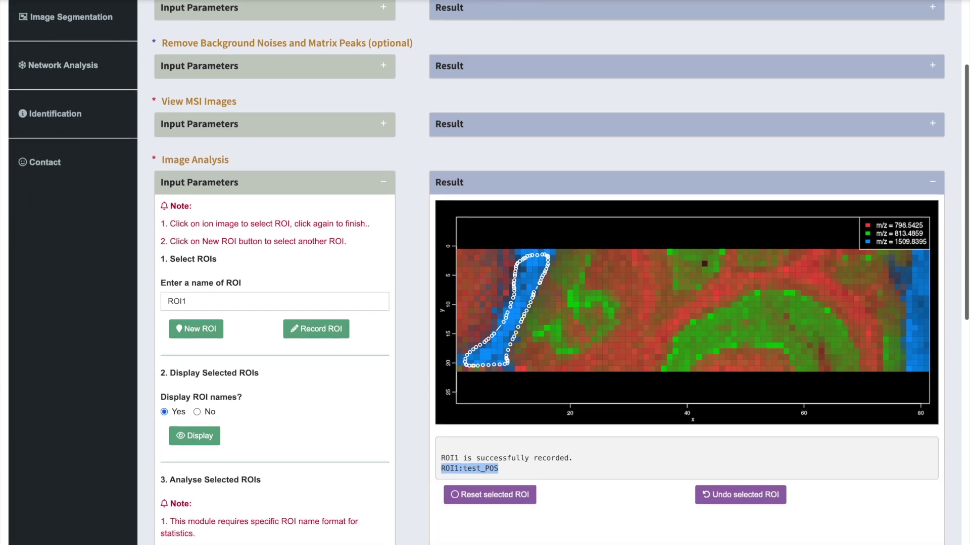
{"action": "left_click", "coordinate": [197, 331]}
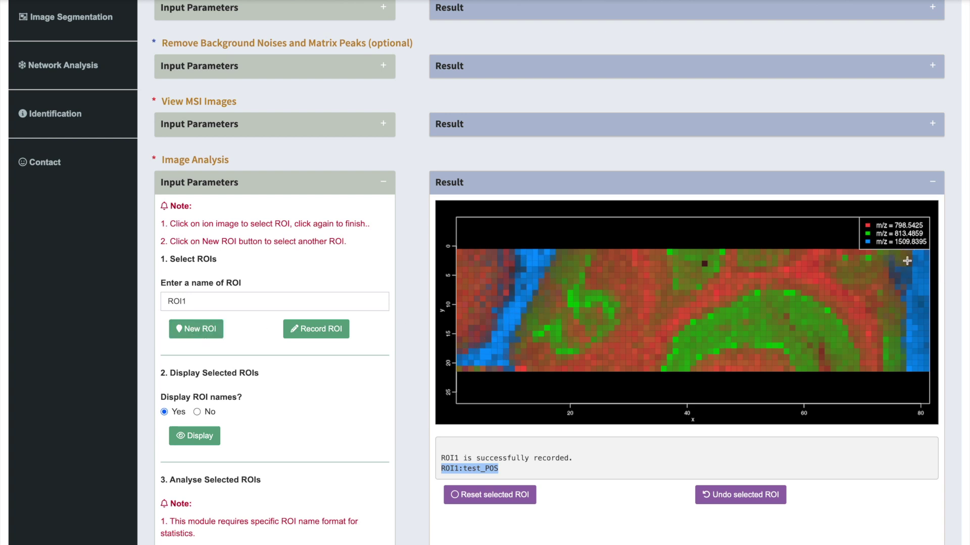
{"action": "left_click", "coordinate": [907, 261]}
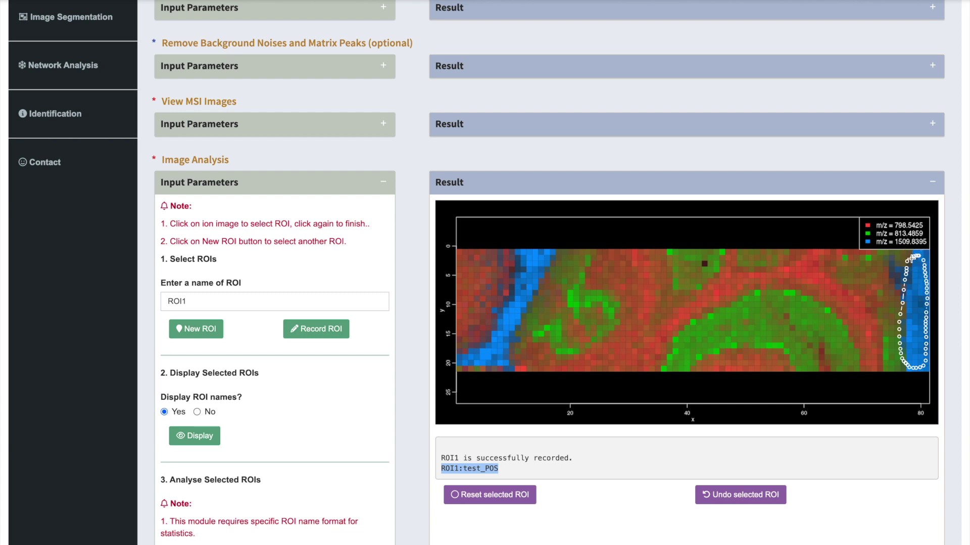
{"action": "left_click", "coordinate": [200, 298]}
{"action": "key", "text": "BackSpace"}
{"action": "type", "text": "2"}
{"action": "left_click", "coordinate": [308, 330]}
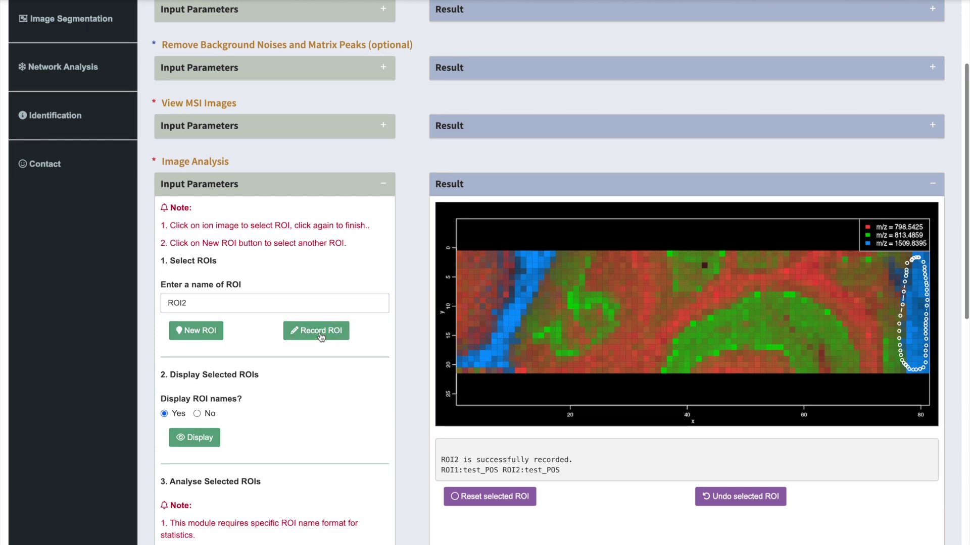
{"action": "left_click_drag", "start_coordinate": [503, 470], "coordinate": [561, 471]}
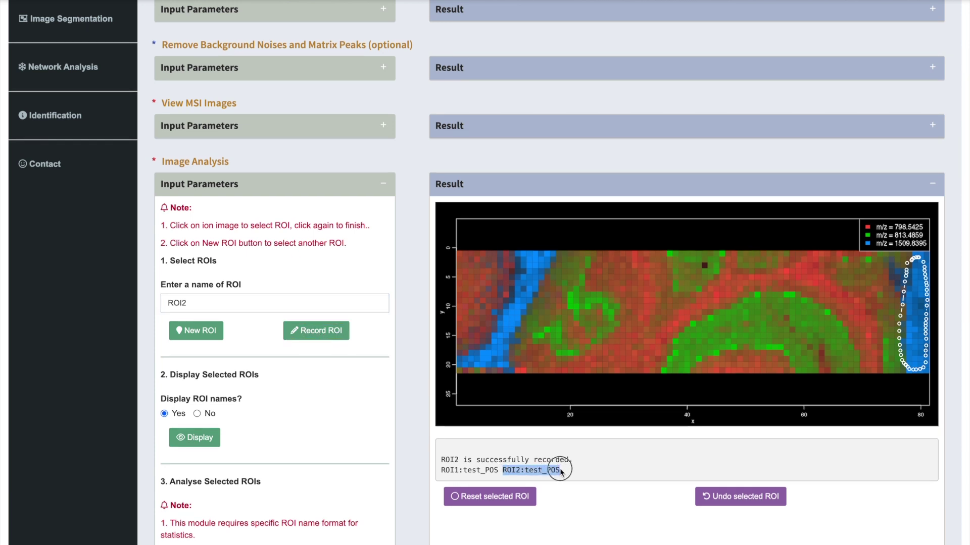
Undo the last recorded ROI, and reset all selected ROIs.
{"action": "left_click", "coordinate": [714, 498]}
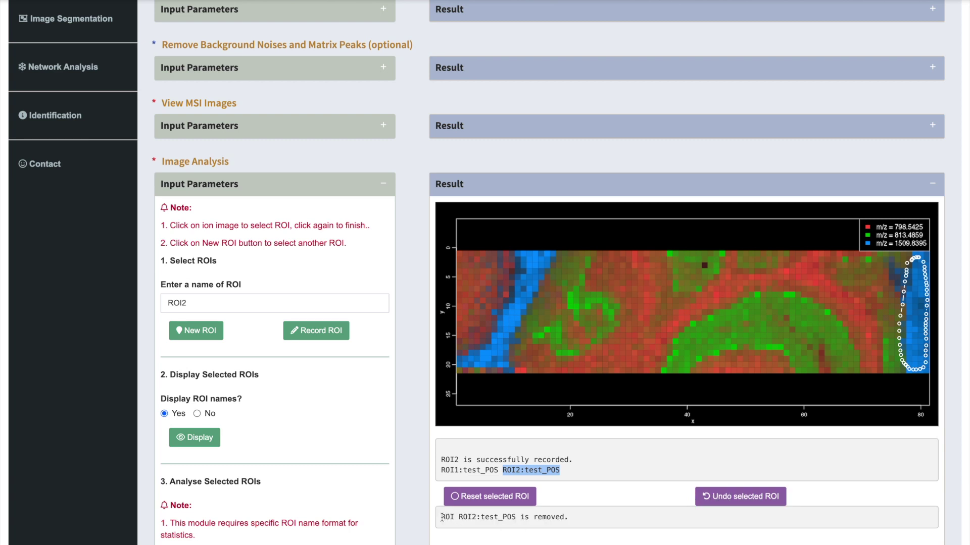
{"action": "left_click_drag", "start_coordinate": [441, 517], "coordinate": [559, 519]}
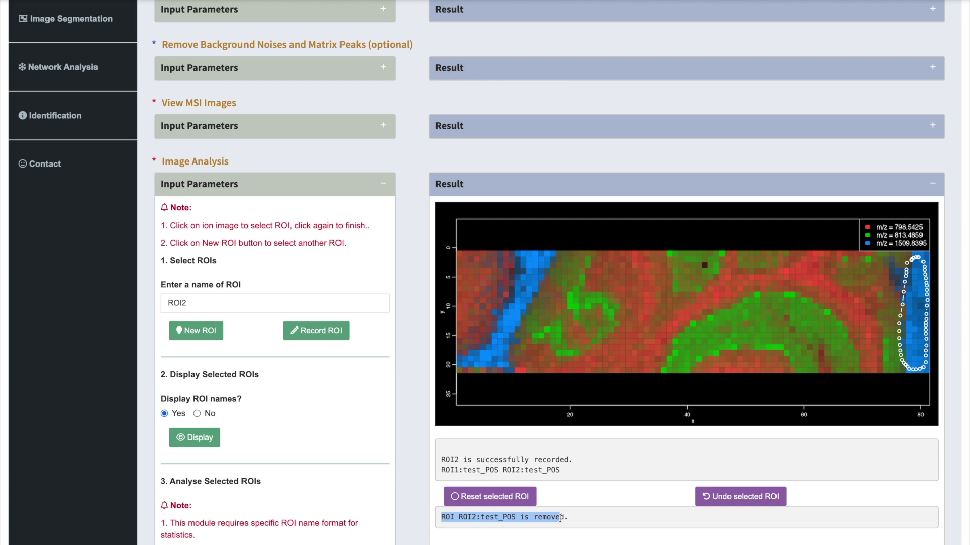
{"action": "left_click", "coordinate": [495, 497]}
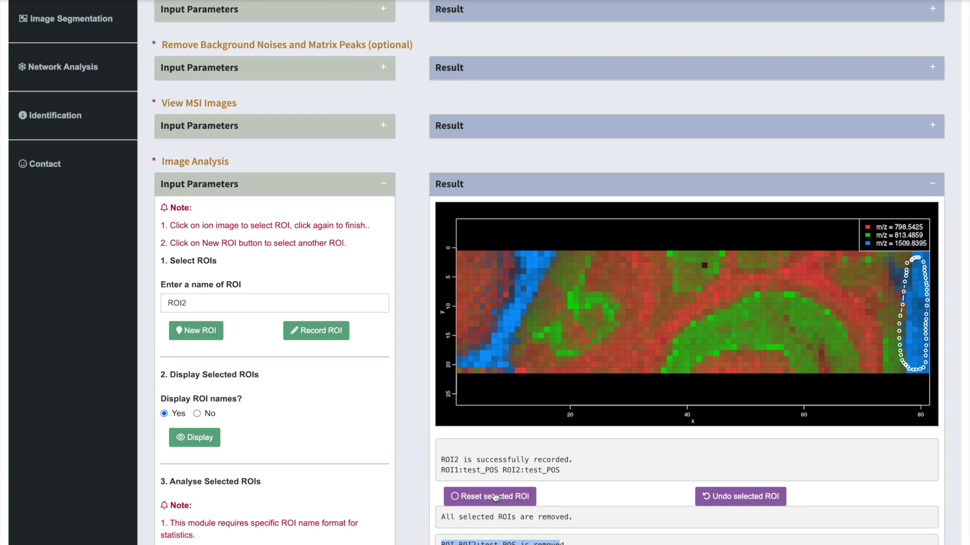
{"action": "left_click_drag", "start_coordinate": [441, 517], "coordinate": [584, 521]}
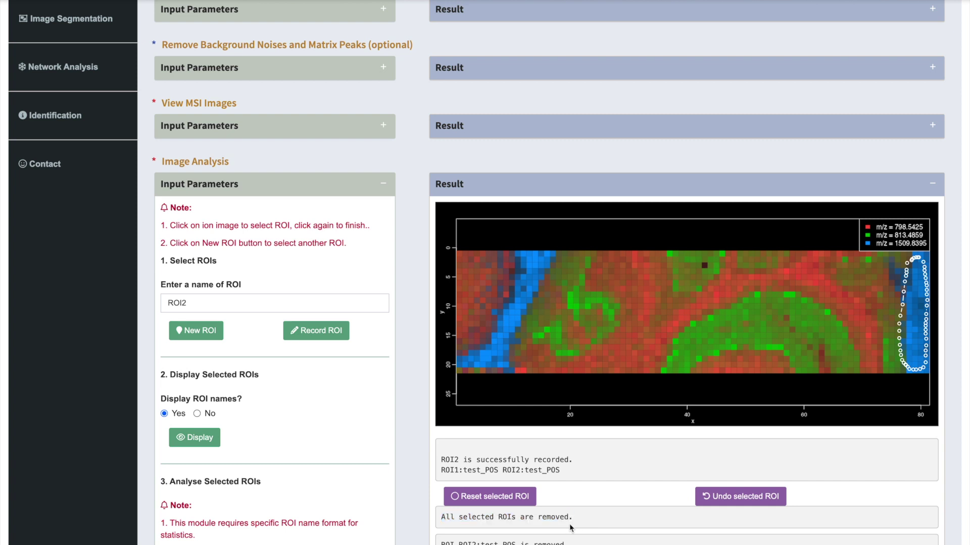
{"action": "left_click", "coordinate": [583, 518]}
Record the current outline on the right blue band again as ROI2.
{"action": "scroll", "coordinate": [576, 523], "scroll_direction": "down", "scroll_amount": 1}
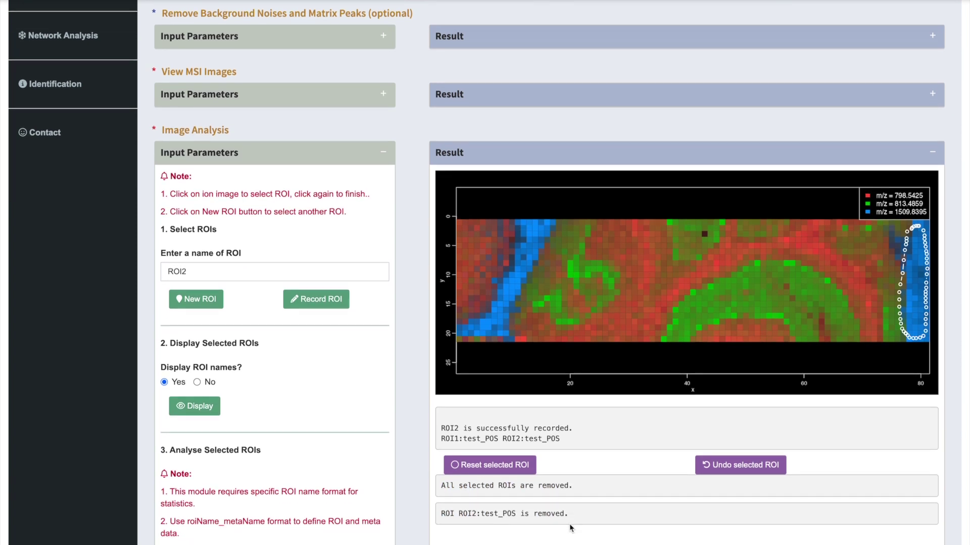
{"action": "left_click", "coordinate": [194, 271]}
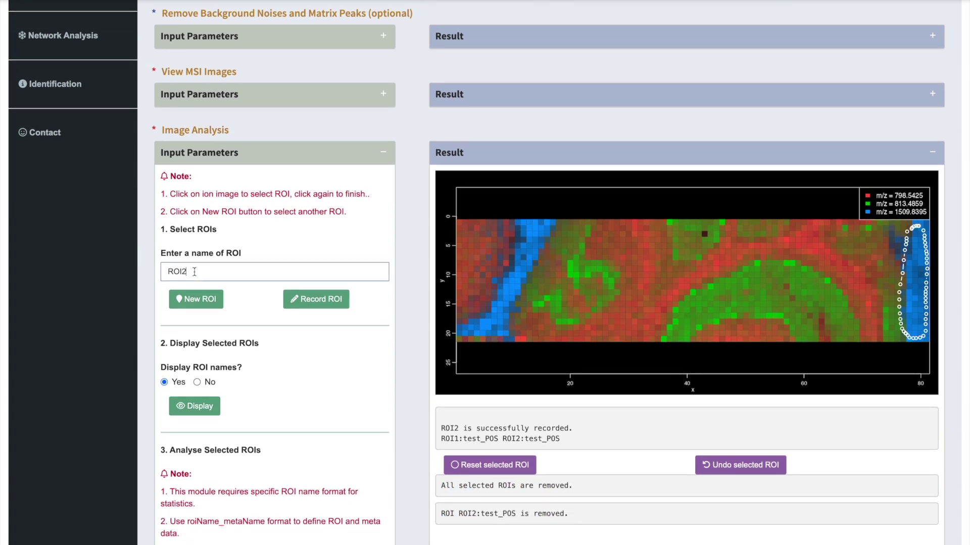
{"action": "left_click", "coordinate": [324, 303]}
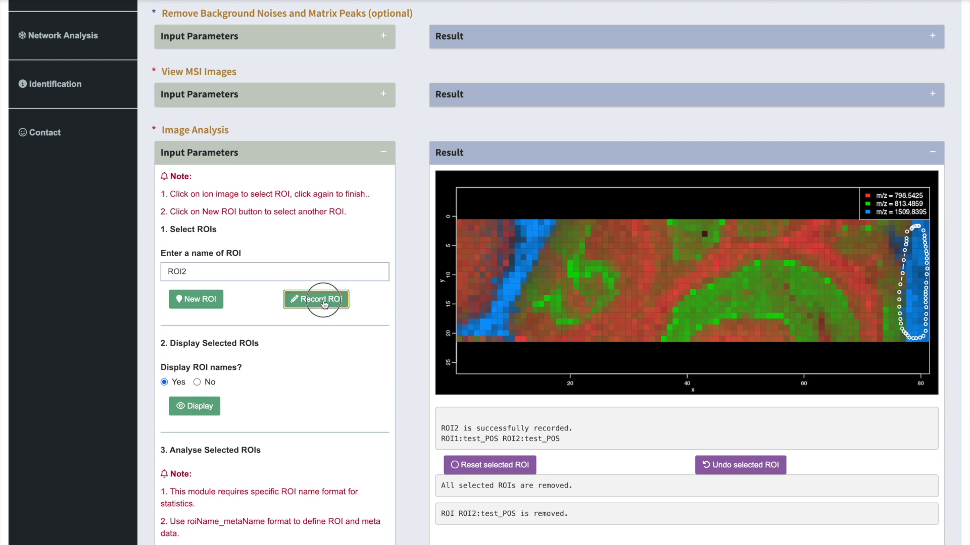
Change the ROI name to ROI1, outline the diagonal blue band near the image's left edge as a new ROI, and record it.
{"action": "left_click", "coordinate": [209, 273]}
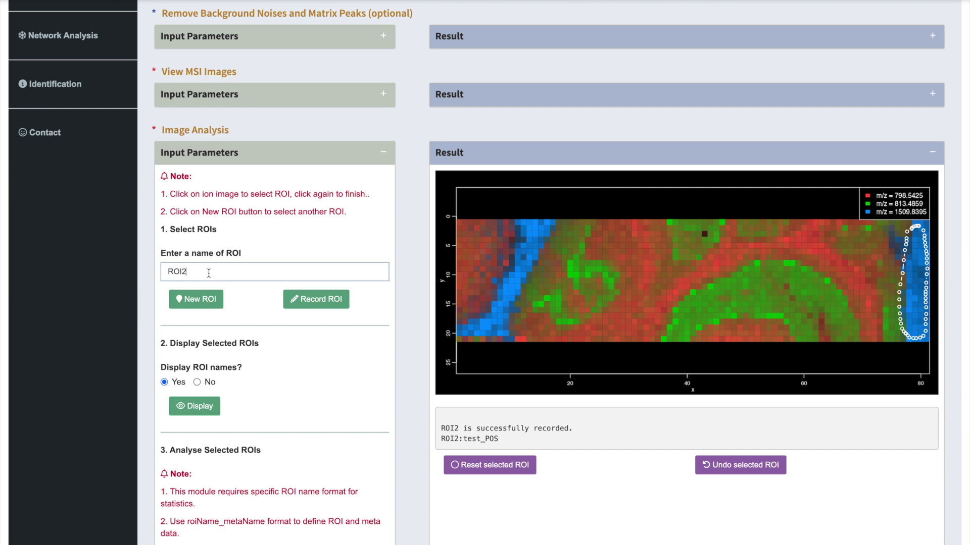
{"action": "key", "text": "BackSpace"}
{"action": "type", "text": "1"}
{"action": "left_click", "coordinate": [205, 302]}
{"action": "left_click", "coordinate": [522, 228]}
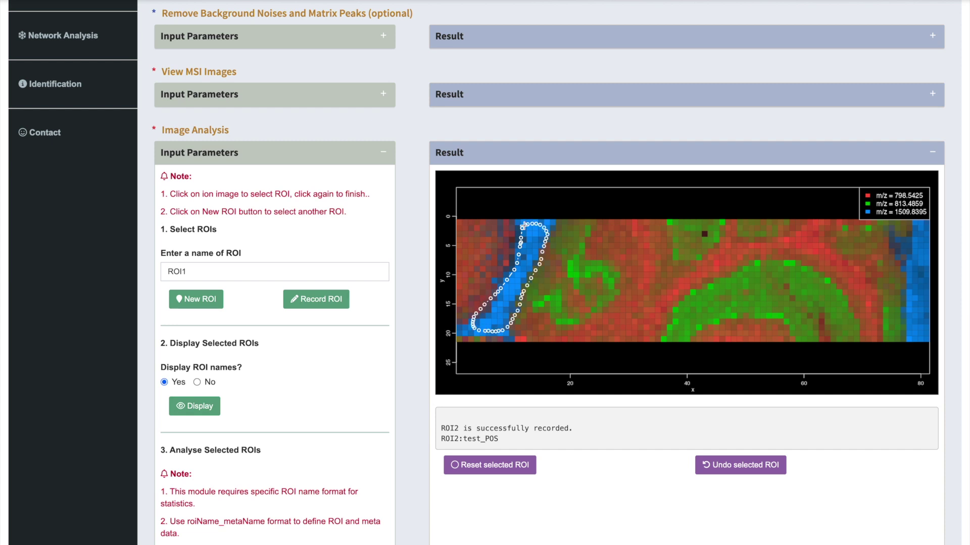
{"action": "left_click", "coordinate": [522, 225]}
{"action": "left_click", "coordinate": [321, 299]}
{"action": "scroll", "coordinate": [406, 274], "scroll_direction": "up", "scroll_amount": 1}
{"action": "scroll", "coordinate": [407, 273], "scroll_direction": "up", "scroll_amount": 1}
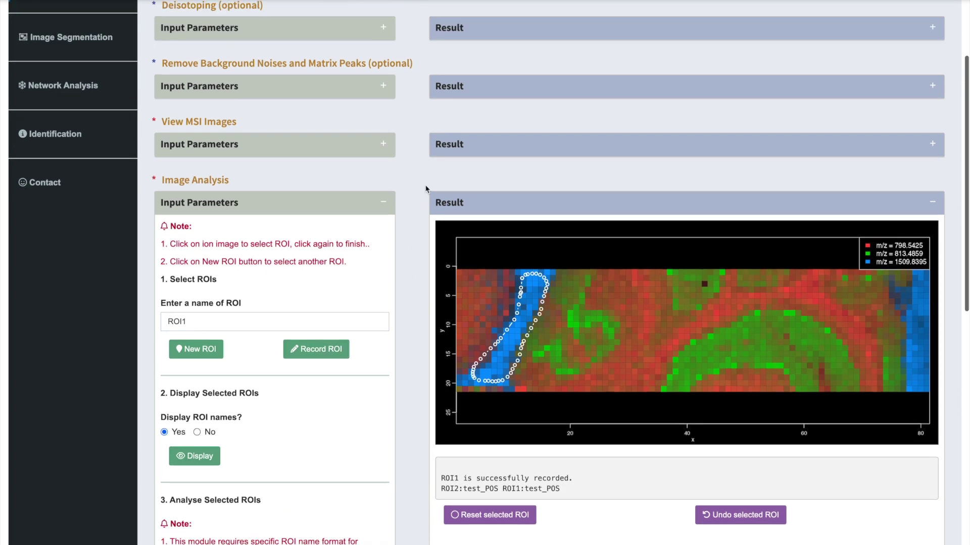
Switch the displayed MSI run to test_POS2, plot its ion image, and collapse the View MSI Images section.
{"action": "left_click", "coordinate": [384, 145]}
{"action": "left_click", "coordinate": [932, 143]}
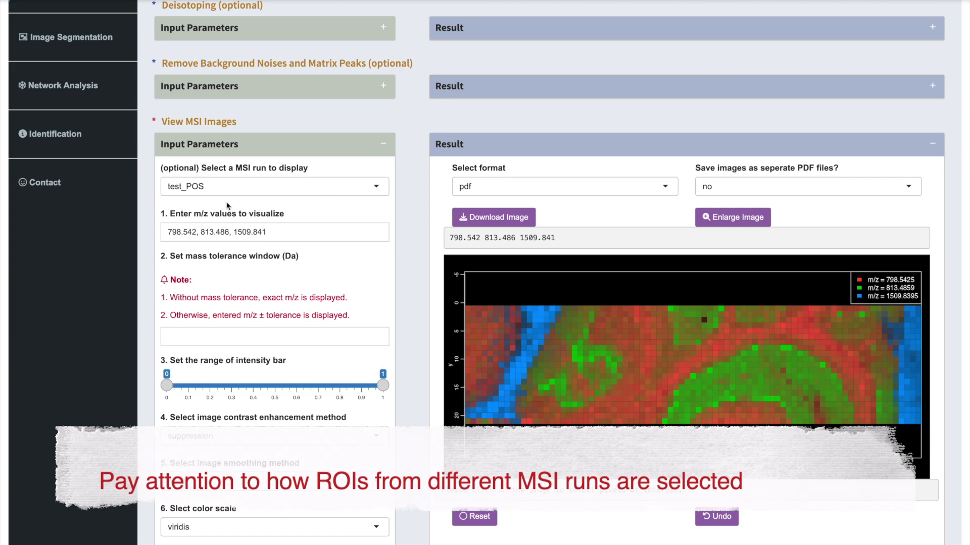
{"action": "left_click", "coordinate": [208, 188]}
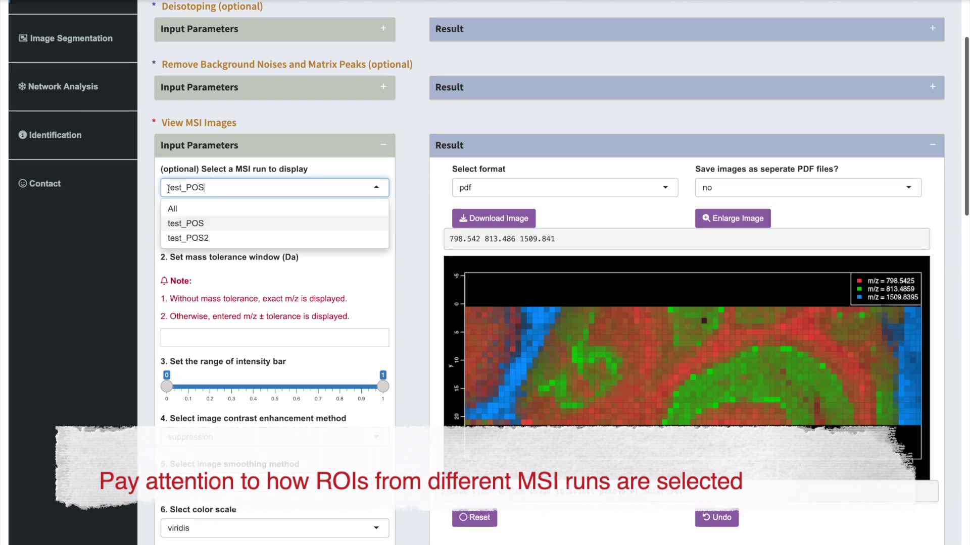
{"action": "left_click", "coordinate": [204, 234]}
{"action": "scroll", "coordinate": [202, 236], "scroll_direction": "down", "scroll_amount": 3}
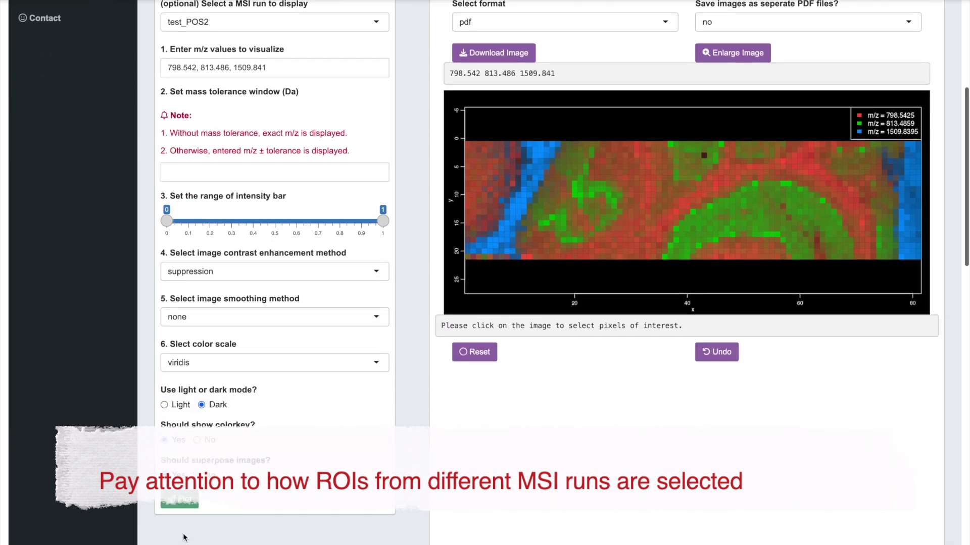
{"action": "left_click", "coordinate": [183, 503]}
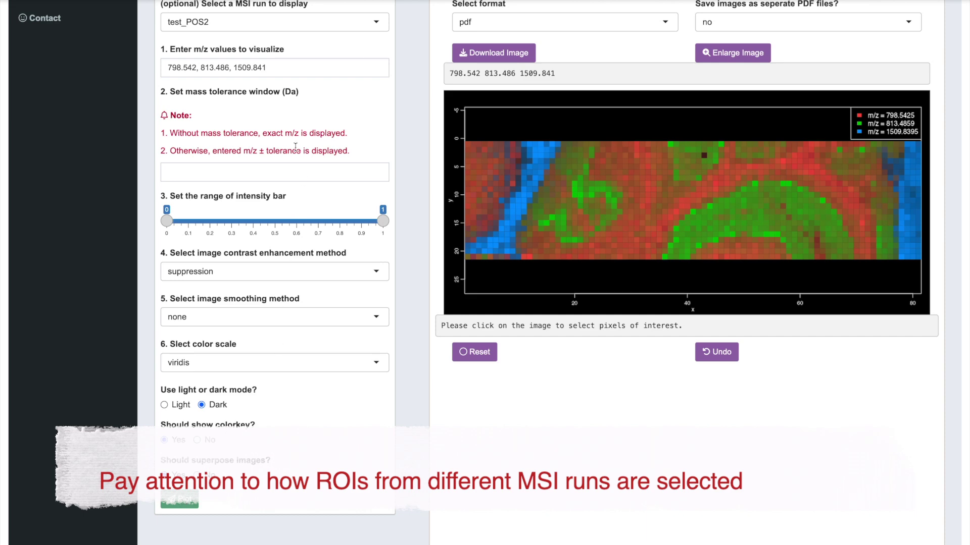
{"action": "scroll", "coordinate": [394, 50], "scroll_direction": "up", "scroll_amount": 2}
{"action": "left_click", "coordinate": [383, 59]}
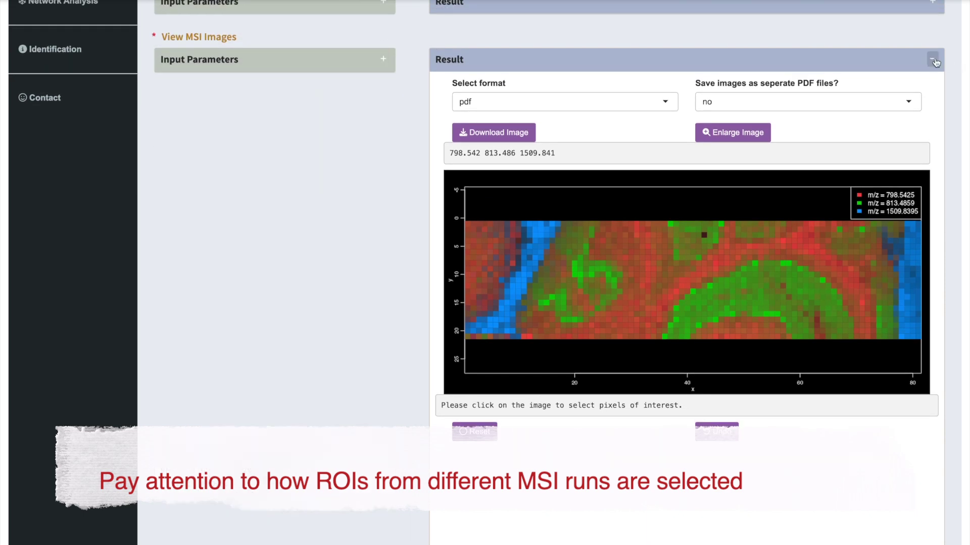
{"action": "left_click", "coordinate": [933, 59]}
{"action": "scroll", "coordinate": [354, 312], "scroll_direction": "down", "scroll_amount": 1}
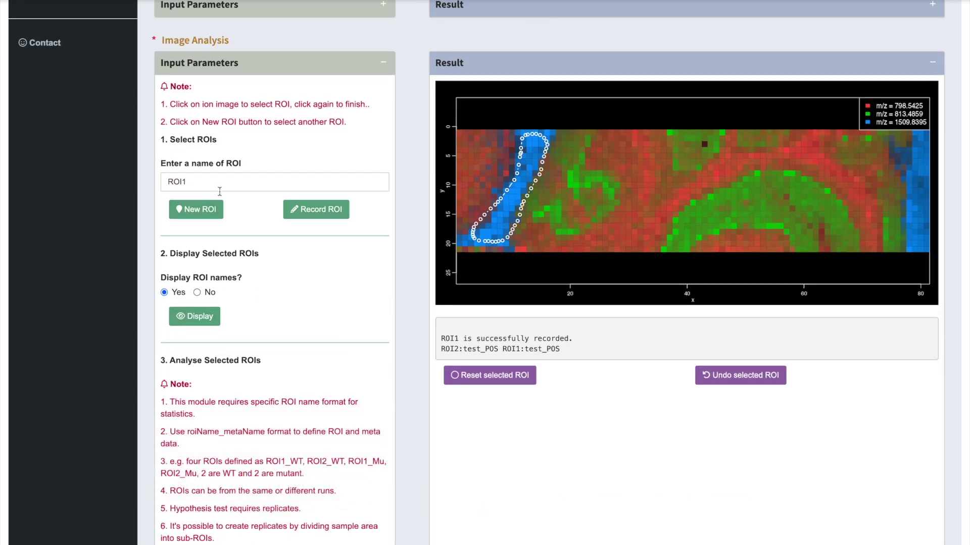
Start a new ROI, outline a triangle spanning about x 14–32 and y 5–18 over the small green region, and record it as ROI1.
{"action": "left_click", "coordinate": [200, 209]}
{"action": "left_click", "coordinate": [581, 157]}
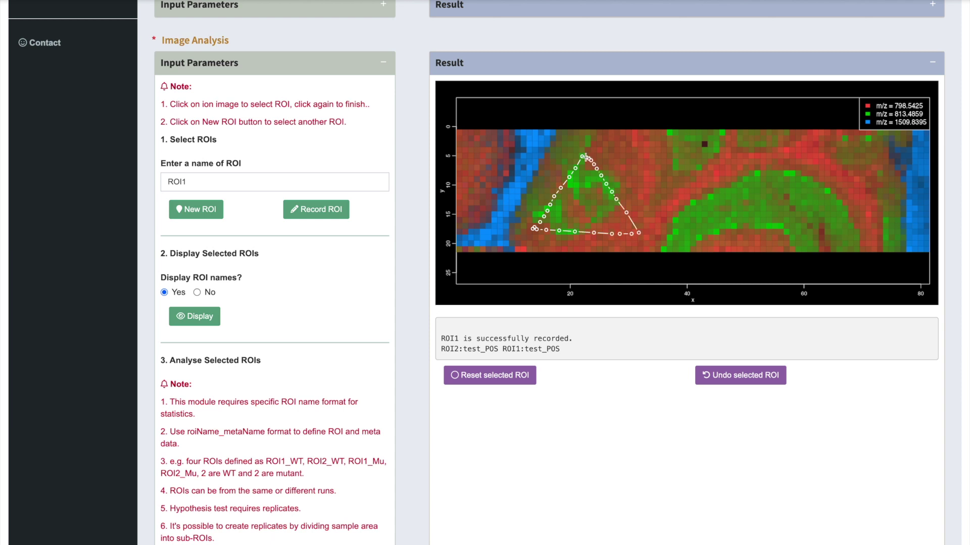
{"action": "left_click", "coordinate": [321, 209]}
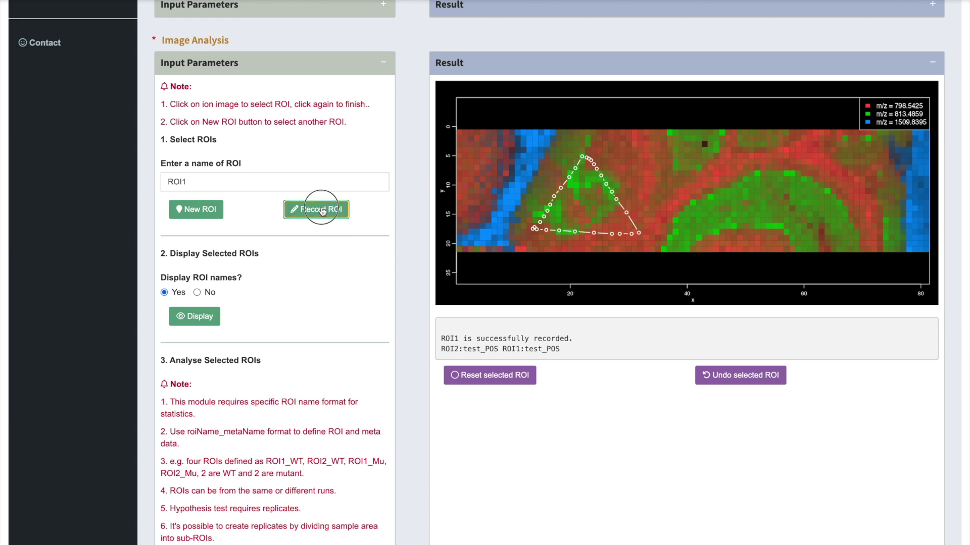
Name a new ROI as ROI2, outline a triangle spanning about x 41–64 and y 4–17 over the large green arc, and record it.
{"action": "left_click", "coordinate": [194, 183]}
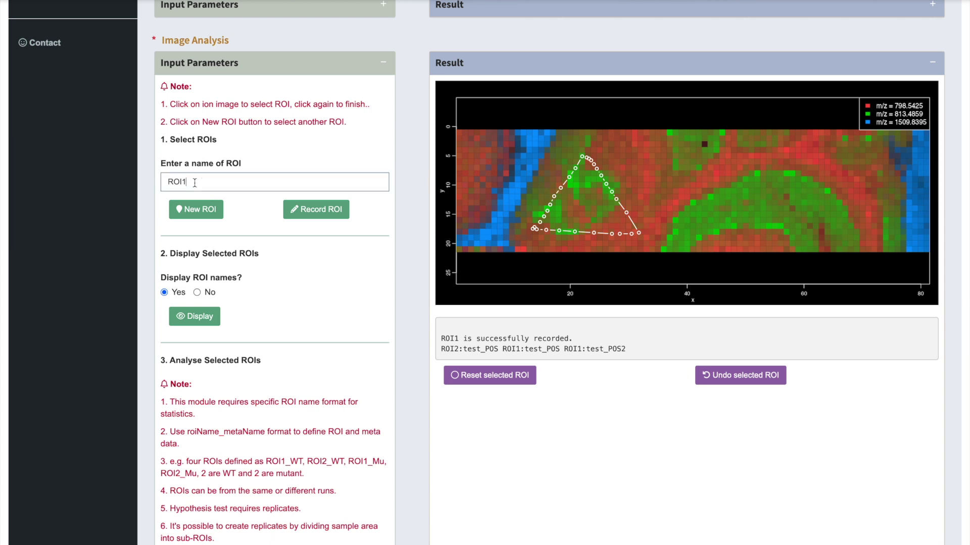
{"action": "key", "text": "BackSpace"}
{"action": "type", "text": "2"}
{"action": "left_click", "coordinate": [200, 211]}
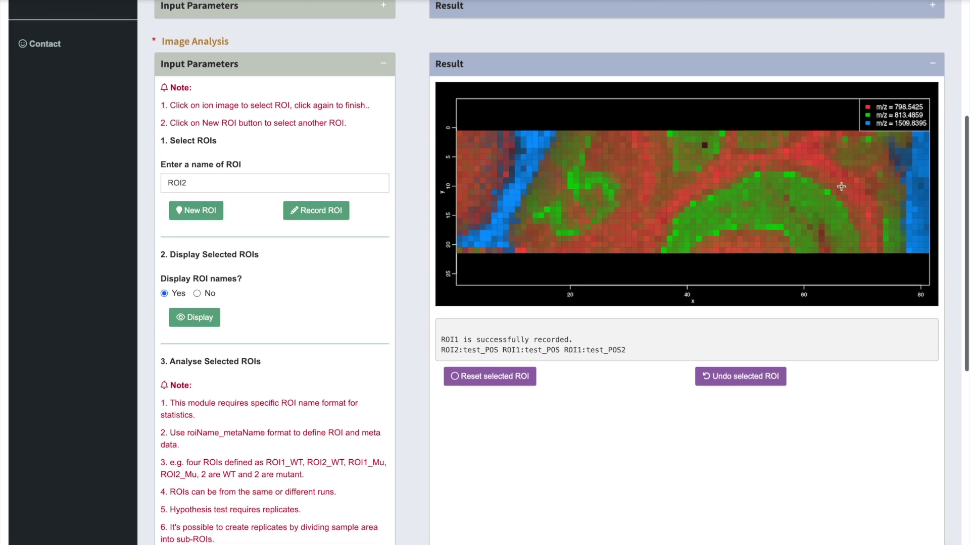
{"action": "left_click", "coordinate": [752, 153]}
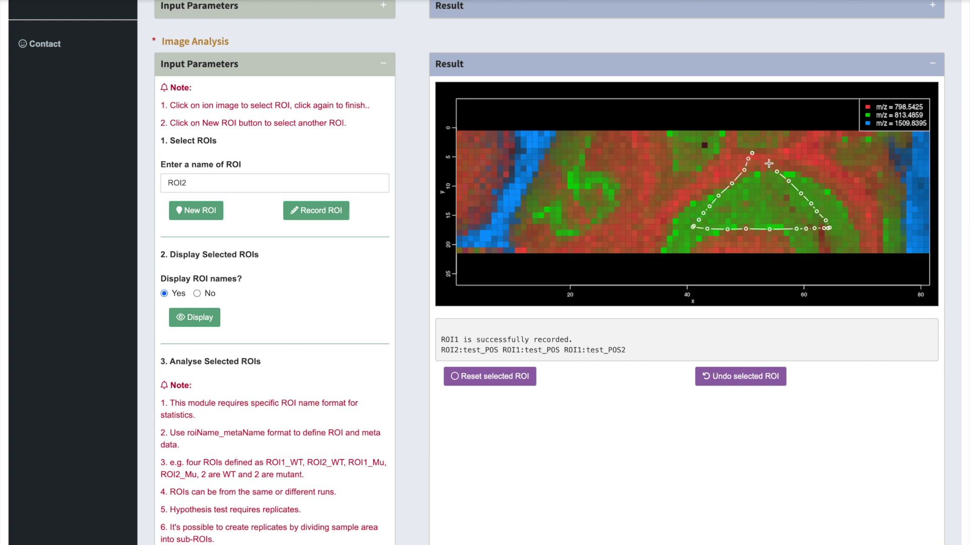
{"action": "left_click", "coordinate": [306, 211]}
Display the selected ROIs of both MSI runs with their names.
{"action": "left_click", "coordinate": [207, 326]}
{"action": "scroll", "coordinate": [489, 454], "scroll_direction": "down", "scroll_amount": 3}
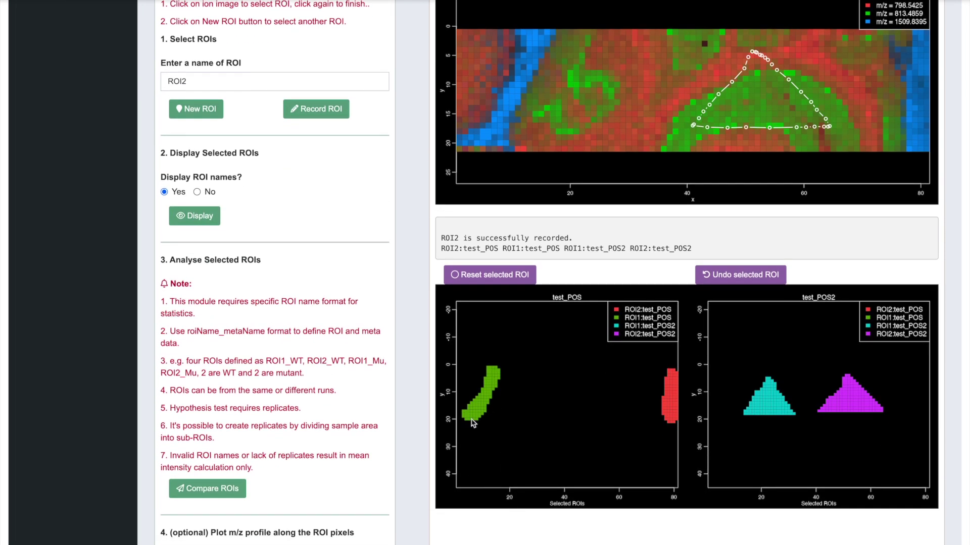
{"action": "scroll", "coordinate": [669, 394], "scroll_direction": "up", "scroll_amount": 1}
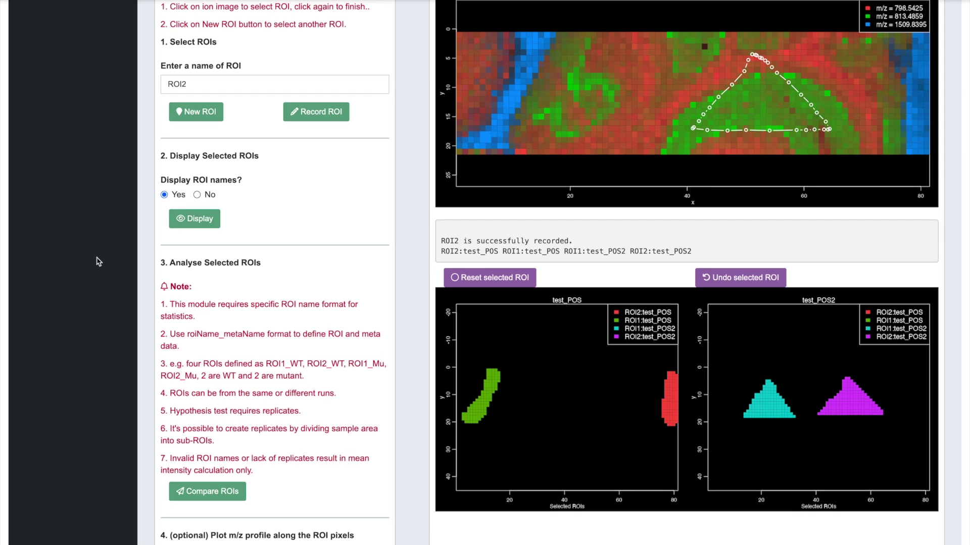
Turn off the ROI names and display the selected ROIs again.
{"action": "left_click", "coordinate": [196, 194]}
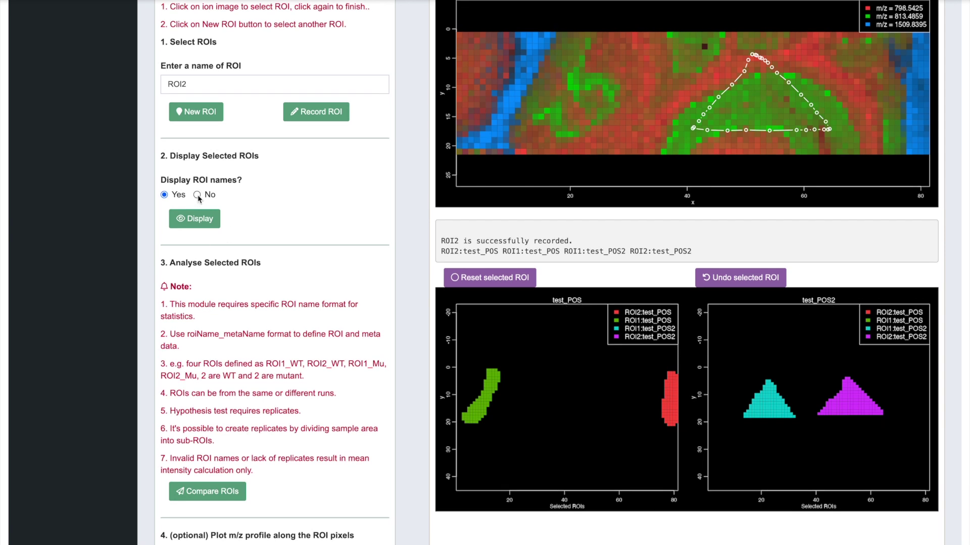
{"action": "left_click", "coordinate": [198, 222]}
{"action": "scroll", "coordinate": [373, 309], "scroll_direction": "down", "scroll_amount": 1}
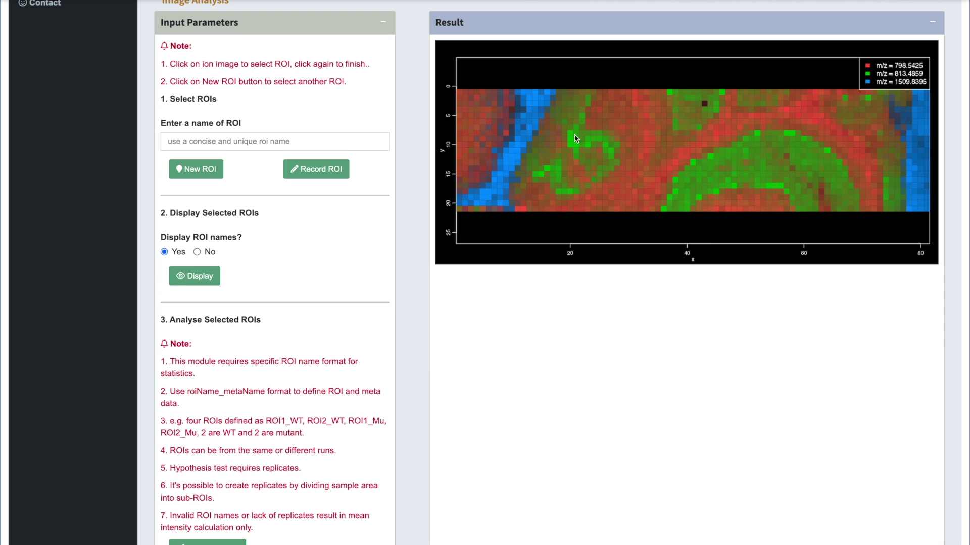
Name a new ROI as ROI1_WM, outline the curved red band at about x 26–34, and record it.
{"action": "left_click", "coordinate": [217, 141]}
{"action": "type", "text": "ROI1_WM"}
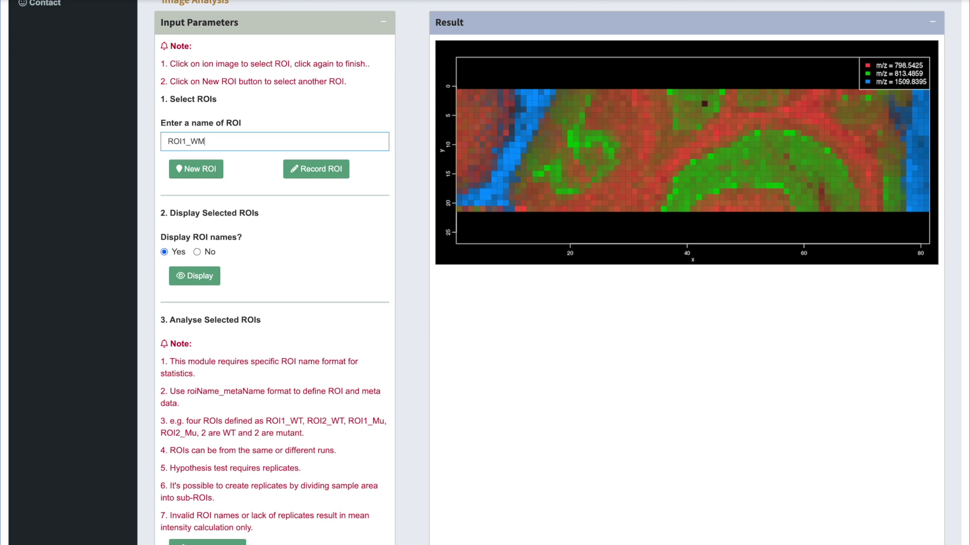
{"action": "left_click", "coordinate": [189, 171]}
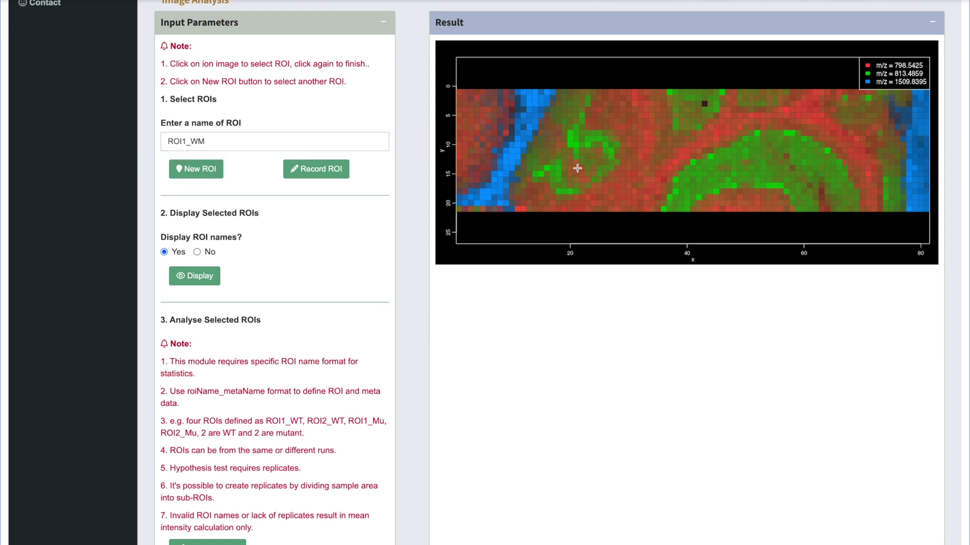
{"action": "left_click", "coordinate": [605, 192]}
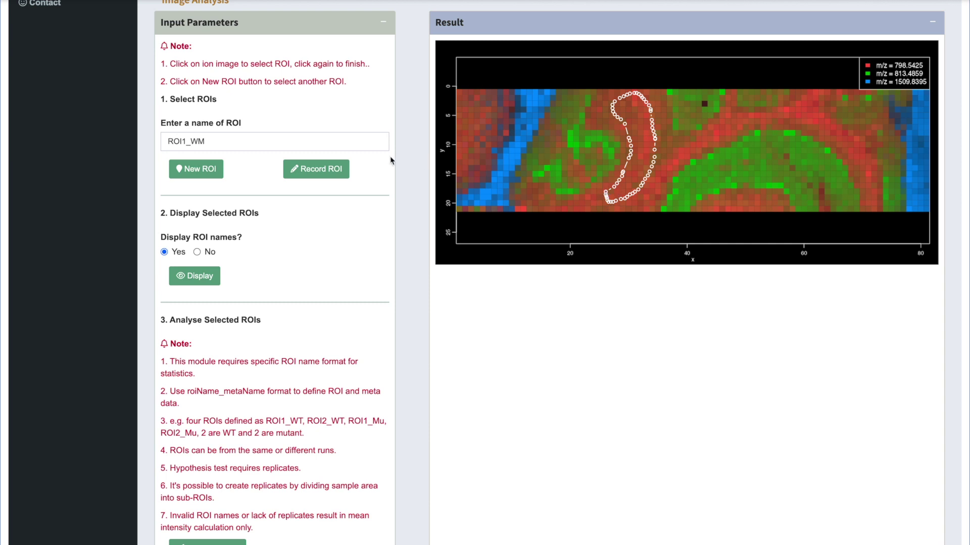
{"action": "left_click", "coordinate": [327, 170]}
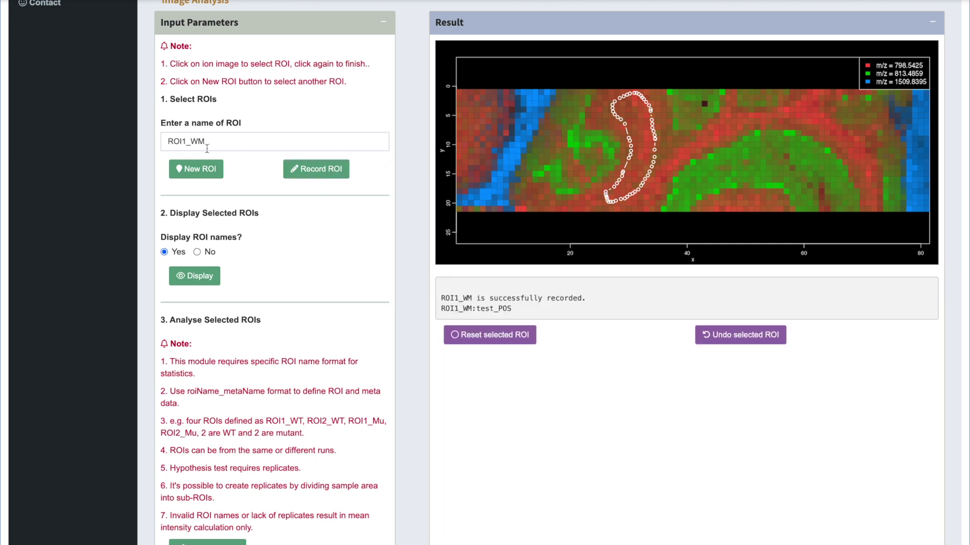
Name a new ROI as ROI2_WM, outline the diagonal red band at about x 36–56 above the green arc, and record it.
{"action": "left_click", "coordinate": [188, 142]}
{"action": "key", "text": "BackSpace"}
{"action": "type", "text": "2"}
{"action": "left_click", "coordinate": [199, 170]}
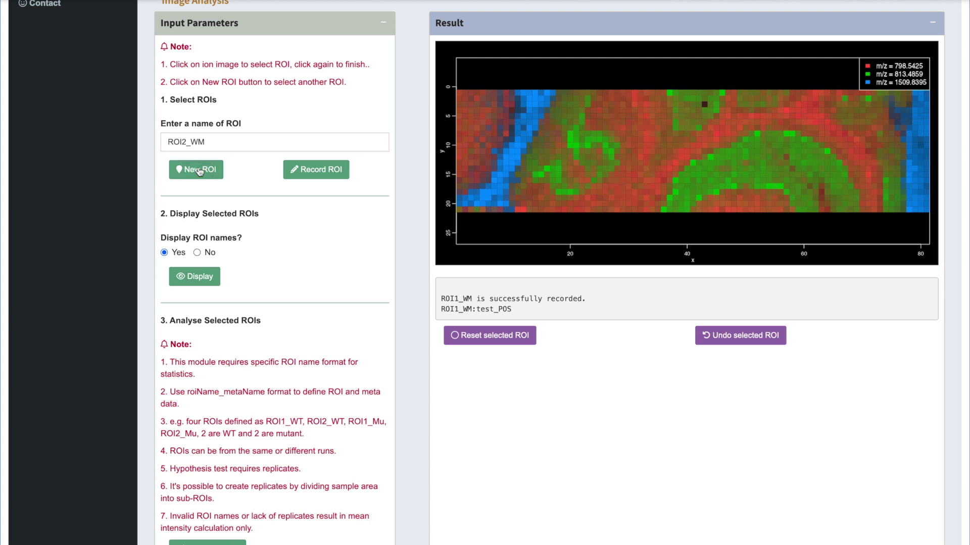
{"action": "left_click", "coordinate": [666, 159]}
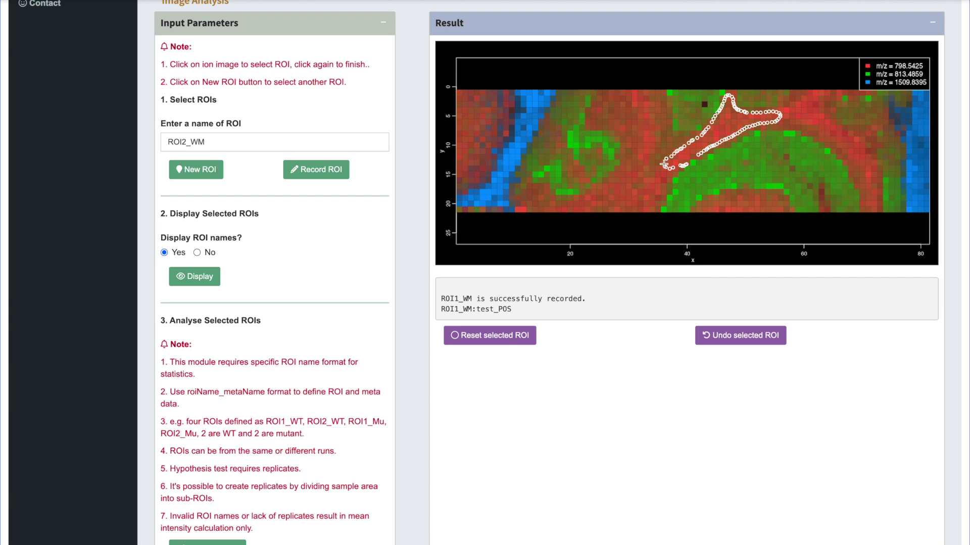
{"action": "left_click", "coordinate": [316, 171]}
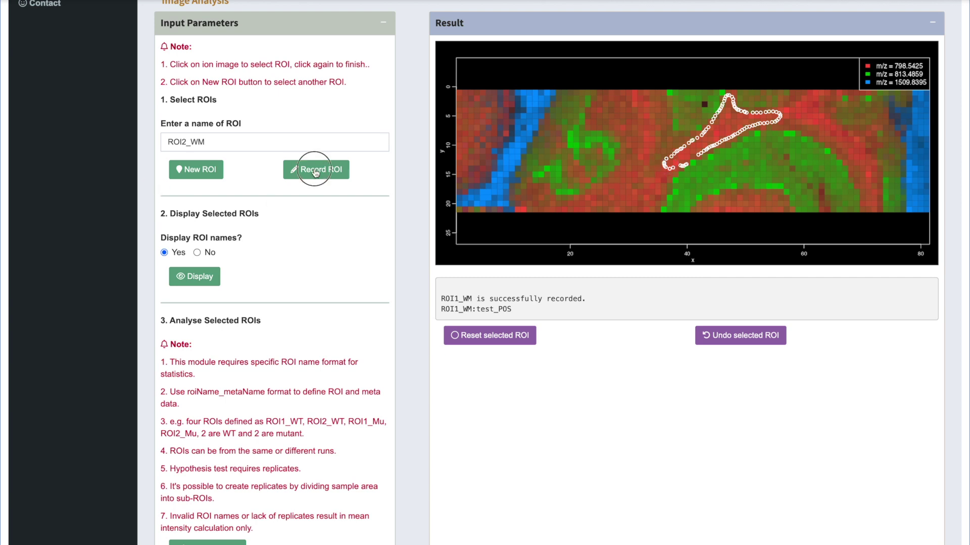
Record the descending red band at about x 59–72 as a new ROI named ROI3_WM, and display the selected ROIs.
{"action": "left_click", "coordinate": [187, 143]}
{"action": "key", "text": "BackSpace"}
{"action": "type", "text": "3"}
{"action": "left_click", "coordinate": [196, 170]}
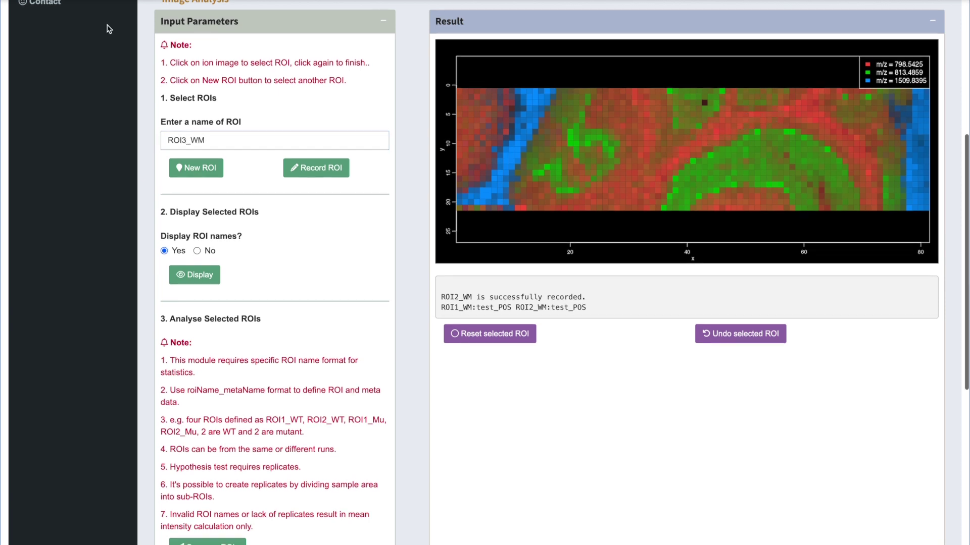
{"action": "left_click", "coordinate": [798, 117]}
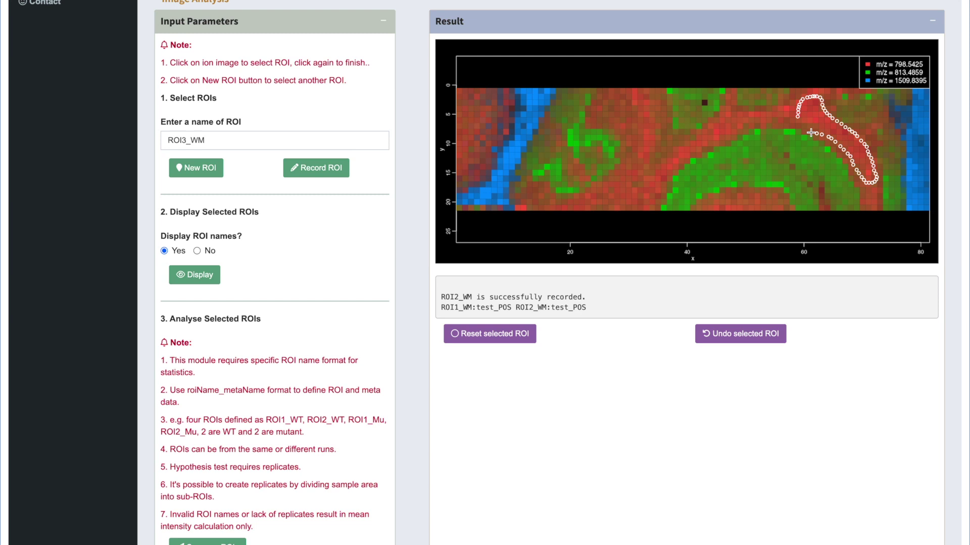
{"action": "left_click", "coordinate": [335, 169]}
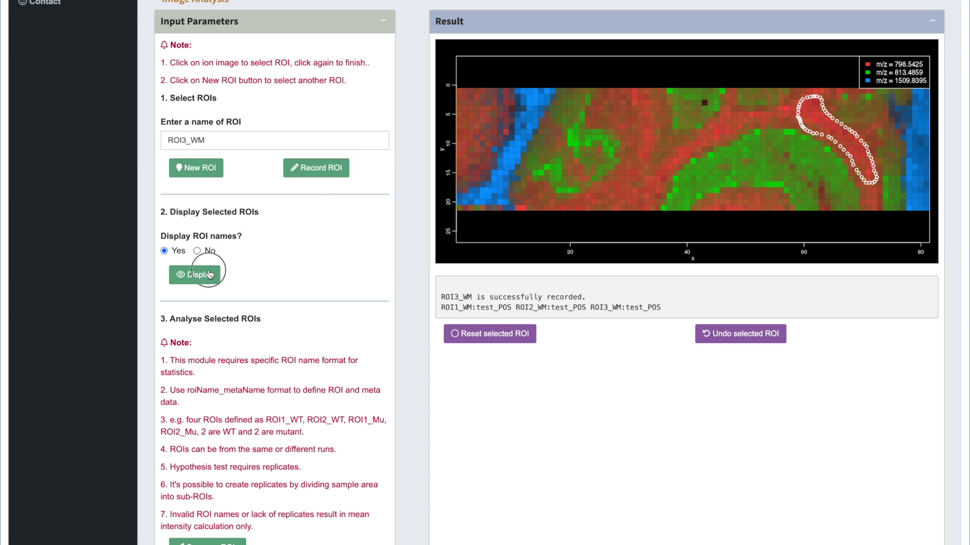
{"action": "left_click", "coordinate": [208, 275]}
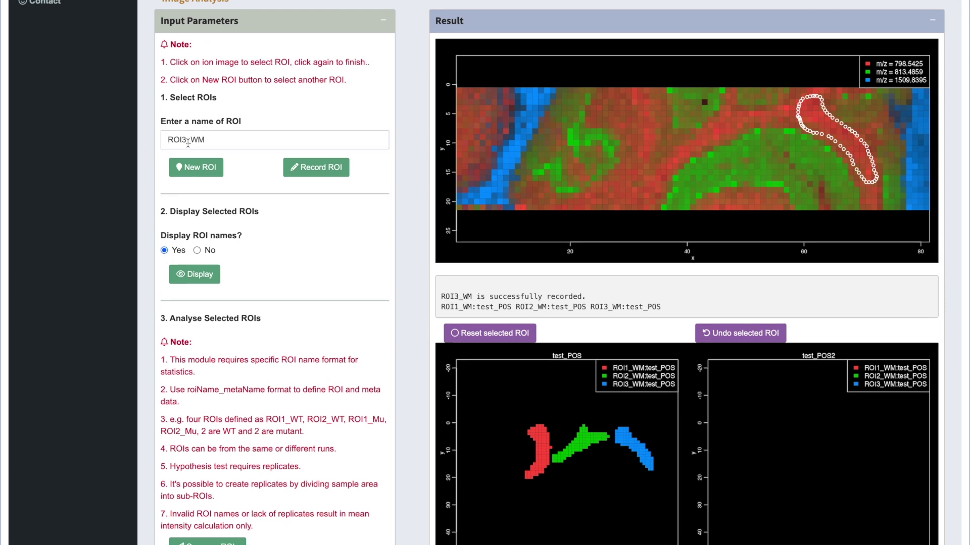
Name a new ROI as ROI1_ML, outline the left part of the large green arc at about x 37–55, and record it.
{"action": "left_click_drag", "start_coordinate": [206, 140], "coordinate": [193, 142]}
{"action": "type", "text": "ML"}
{"action": "left_click", "coordinate": [186, 139]}
{"action": "key", "text": "BackSpace"}
{"action": "type", "text": "1"}
{"action": "left_click", "coordinate": [199, 169]}
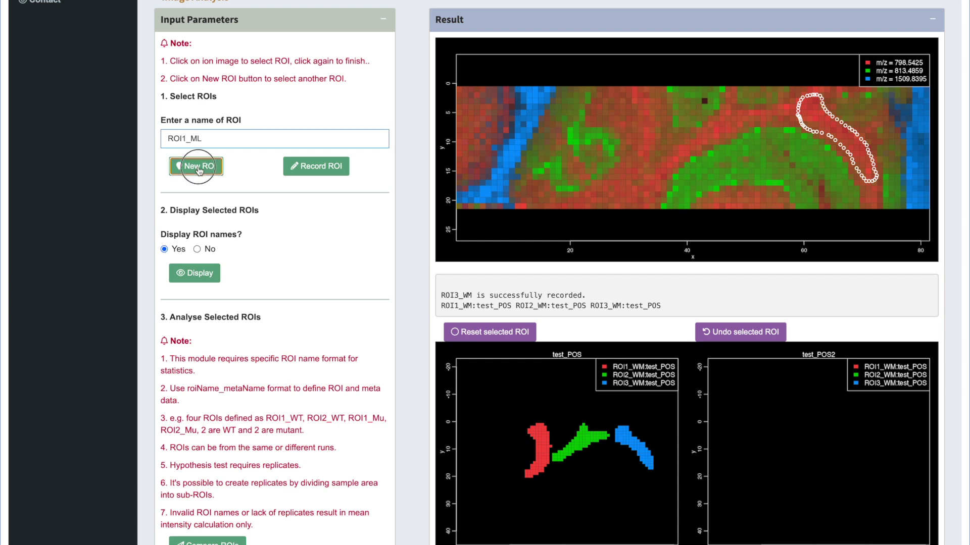
{"action": "left_click", "coordinate": [665, 201]}
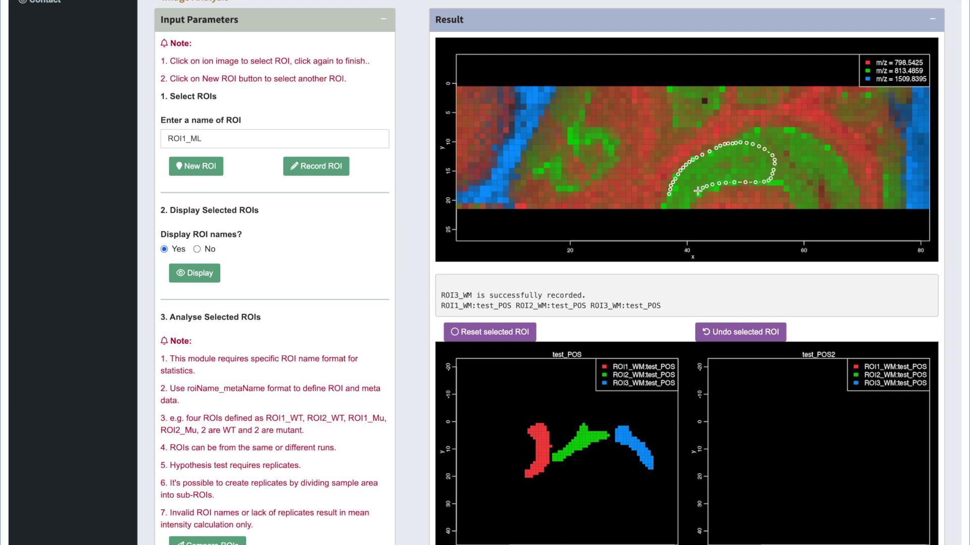
{"action": "left_click", "coordinate": [668, 197]}
{"action": "left_click", "coordinate": [333, 166]}
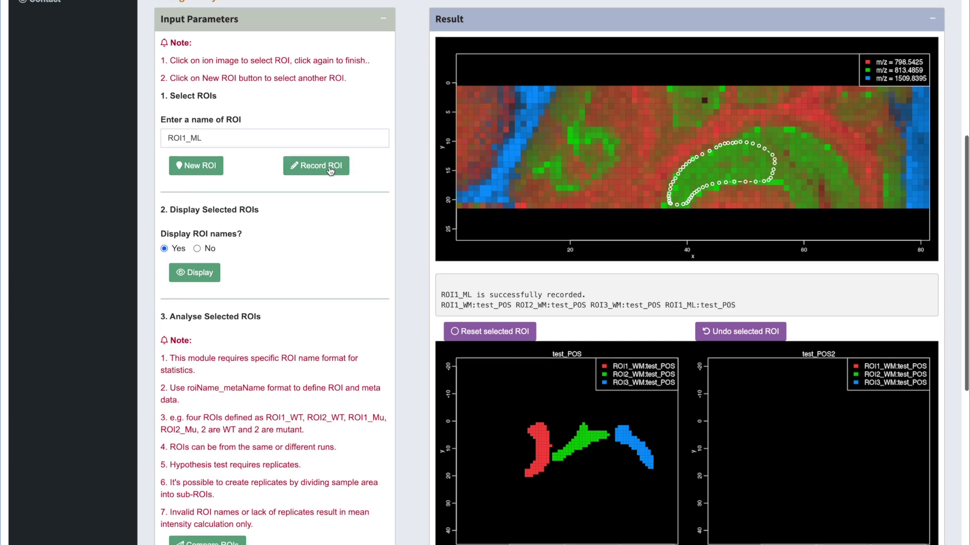
Name a new ROI as ROI2_ML, outline the right part of the large green arc at about x 57–69, and record it.
{"action": "left_click", "coordinate": [187, 139]}
{"action": "key", "text": "BackSpace"}
{"action": "type", "text": "2"}
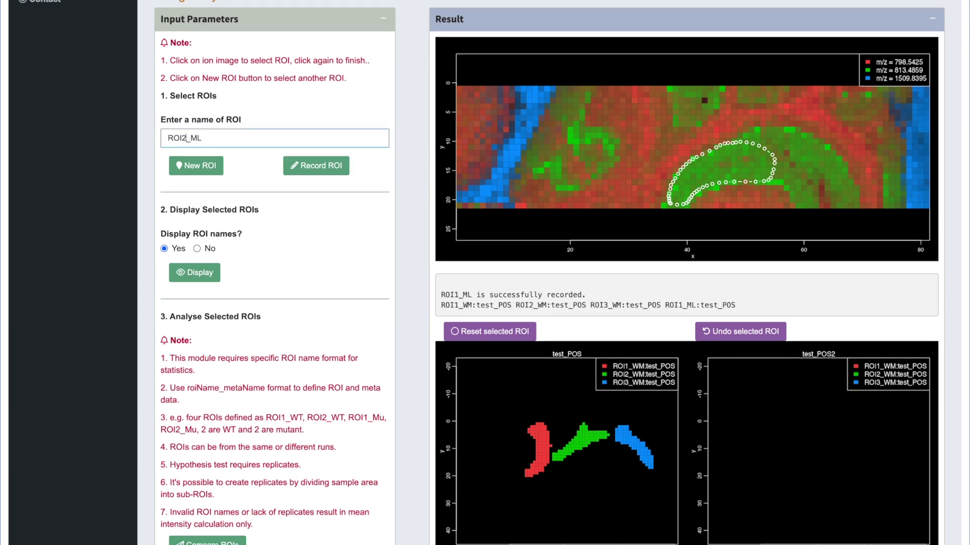
{"action": "left_click", "coordinate": [203, 167]}
{"action": "left_click", "coordinate": [803, 138]}
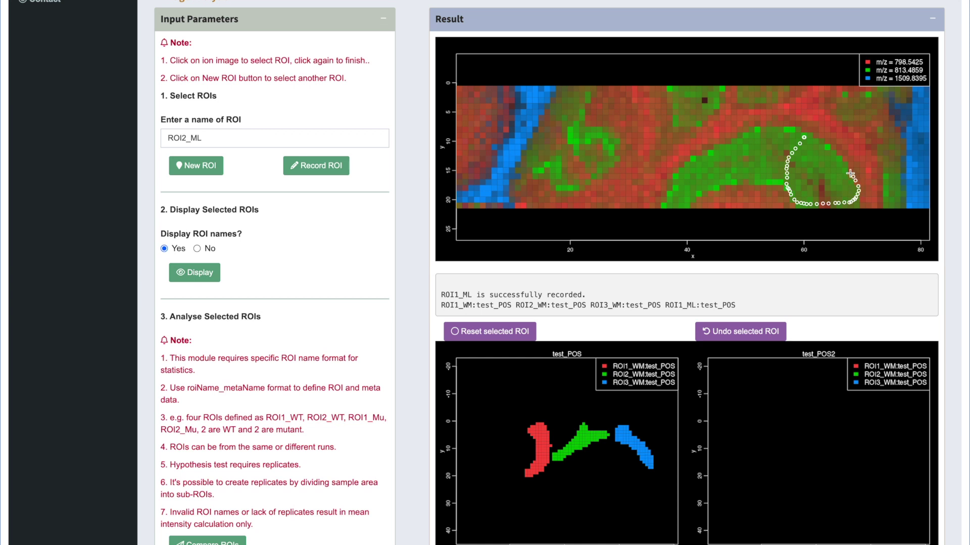
{"action": "left_click", "coordinate": [808, 139]}
{"action": "left_click", "coordinate": [318, 166]}
Name a new ROI as ROI3_ML, outline the two green patches along the image's upper edge at about x 38–57, and record it.
{"action": "left_click", "coordinate": [186, 140]}
{"action": "key", "text": "BackSpace"}
{"action": "type", "text": "3"}
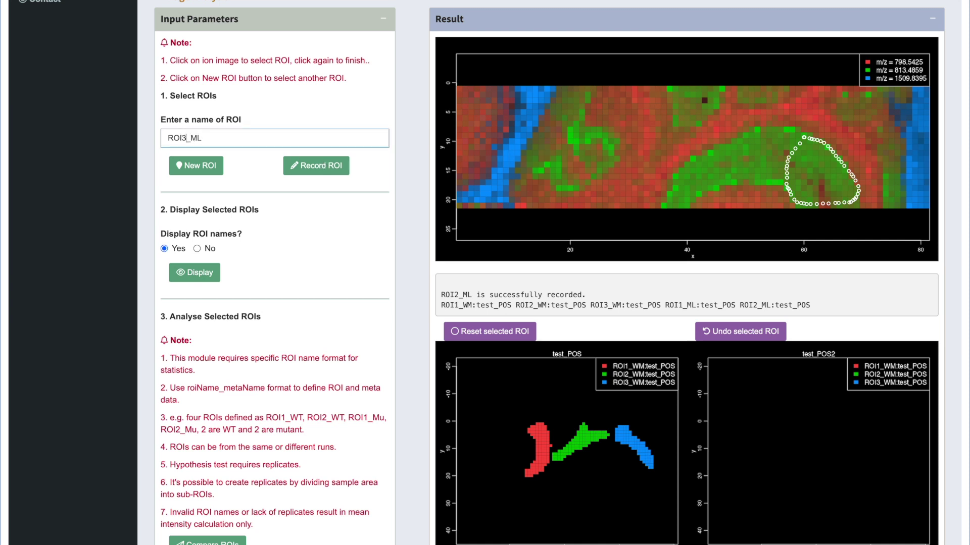
{"action": "left_click", "coordinate": [198, 167]}
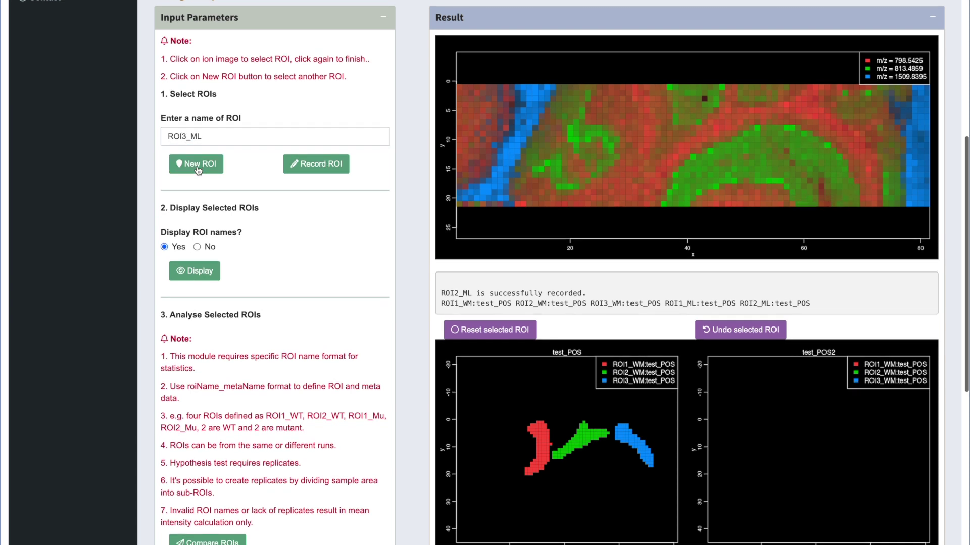
{"action": "left_click", "coordinate": [672, 88]}
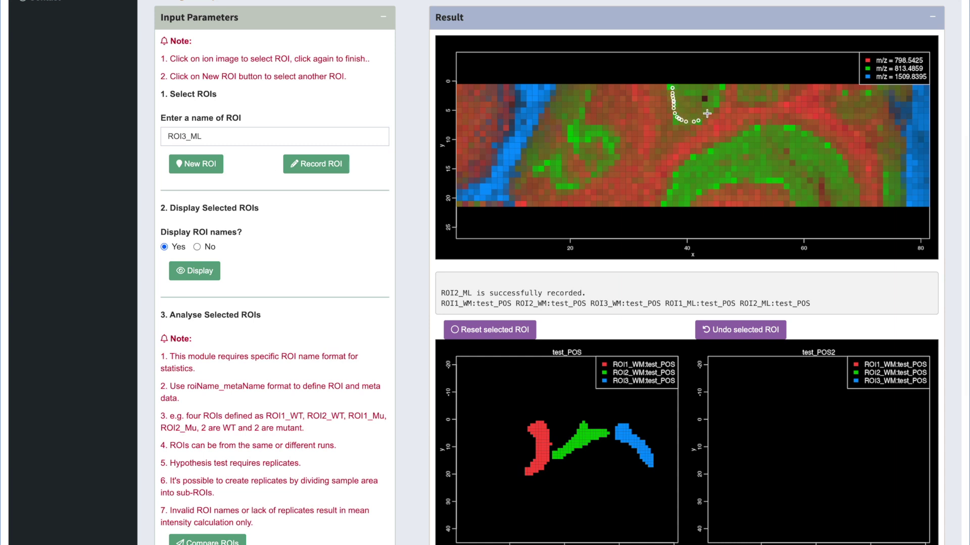
{"action": "left_click", "coordinate": [675, 87]}
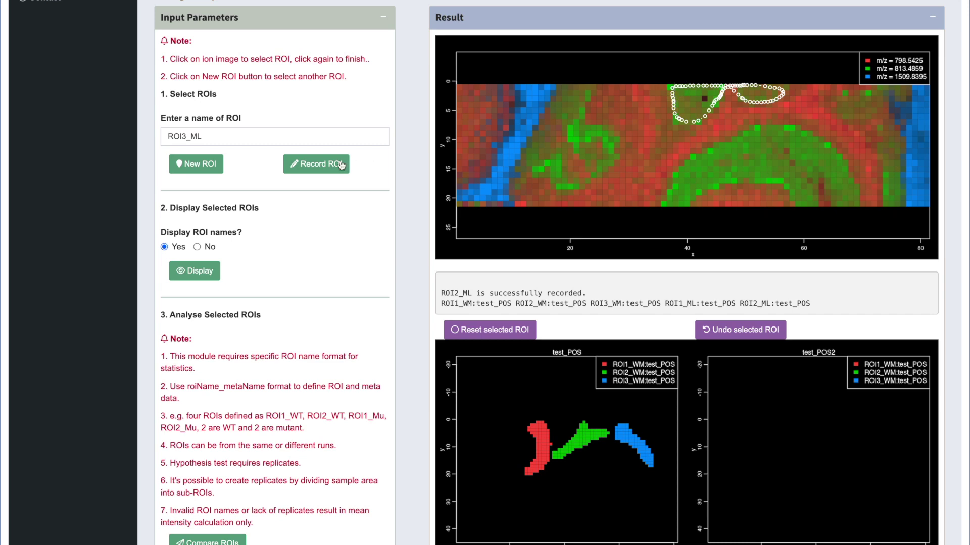
{"action": "left_click", "coordinate": [322, 164]}
Display the selected ROIs and run the statistical comparison of the WM and ML ROIs.
{"action": "left_click", "coordinate": [216, 270]}
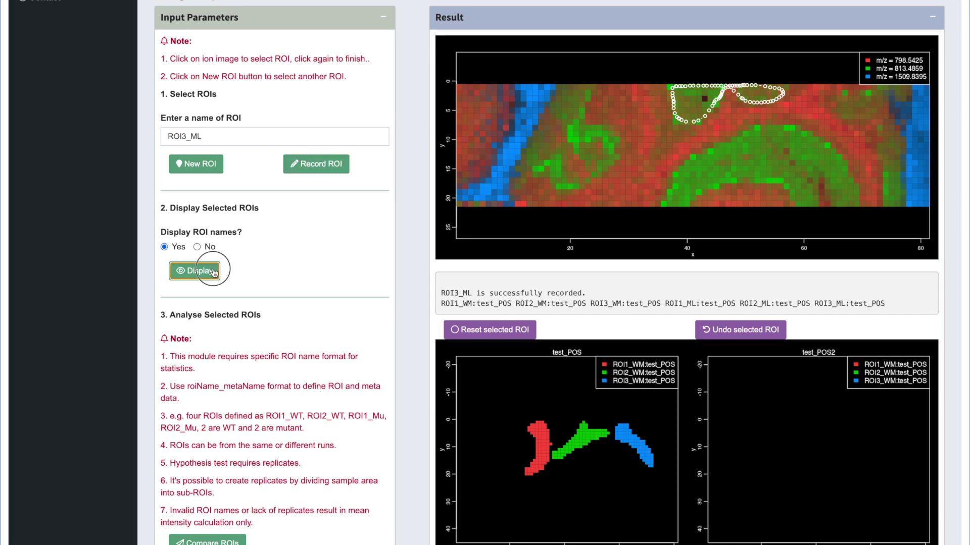
{"action": "scroll", "coordinate": [226, 256], "scroll_direction": "down", "scroll_amount": 1}
{"action": "scroll", "coordinate": [226, 256], "scroll_direction": "down", "scroll_amount": 3}
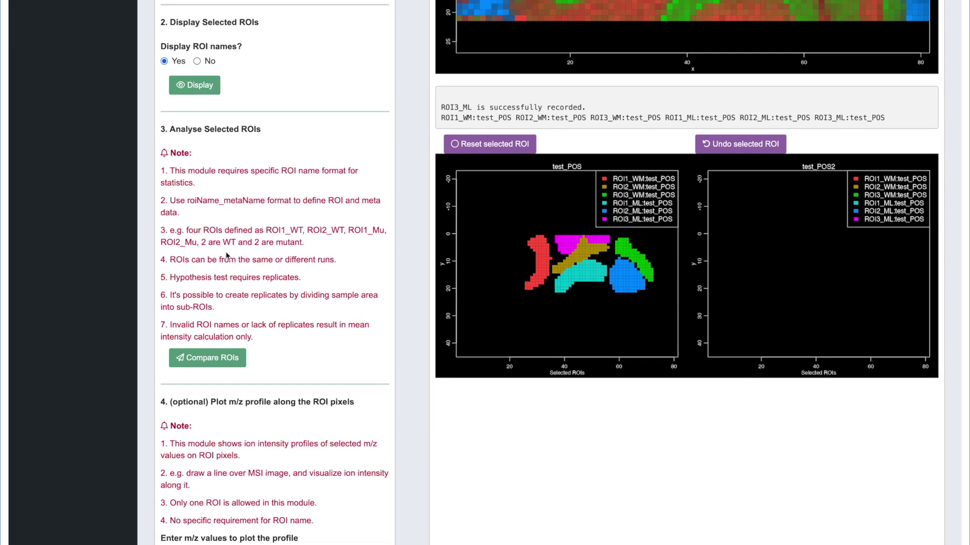
{"action": "scroll", "coordinate": [226, 256], "scroll_direction": "down", "scroll_amount": 1}
{"action": "scroll", "coordinate": [228, 258], "scroll_direction": "down", "scroll_amount": 1}
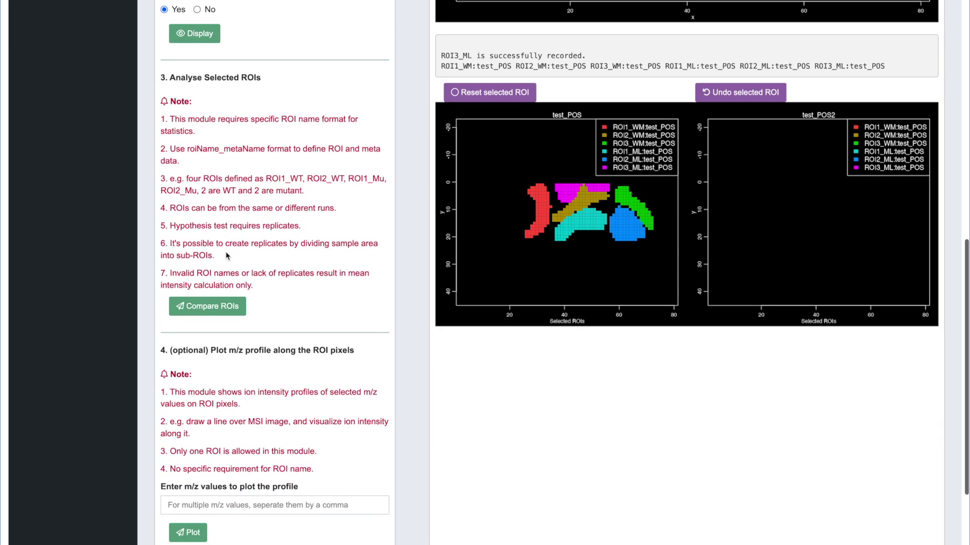
{"action": "left_click", "coordinate": [215, 306]}
{"action": "scroll", "coordinate": [214, 310], "scroll_direction": "down", "scroll_amount": 3}
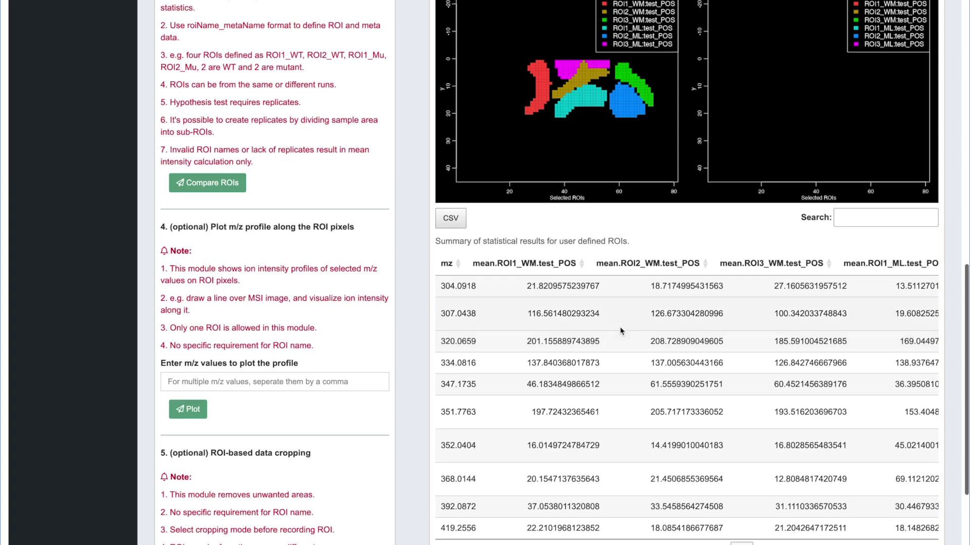
Look through the ROI comparison table's ML means and statistics, and sort the m/z features by PValue.
{"action": "scroll", "coordinate": [848, 412], "scroll_direction": "right", "scroll_amount": 5}
{"action": "scroll", "coordinate": [837, 406], "scroll_direction": "right", "scroll_amount": 5}
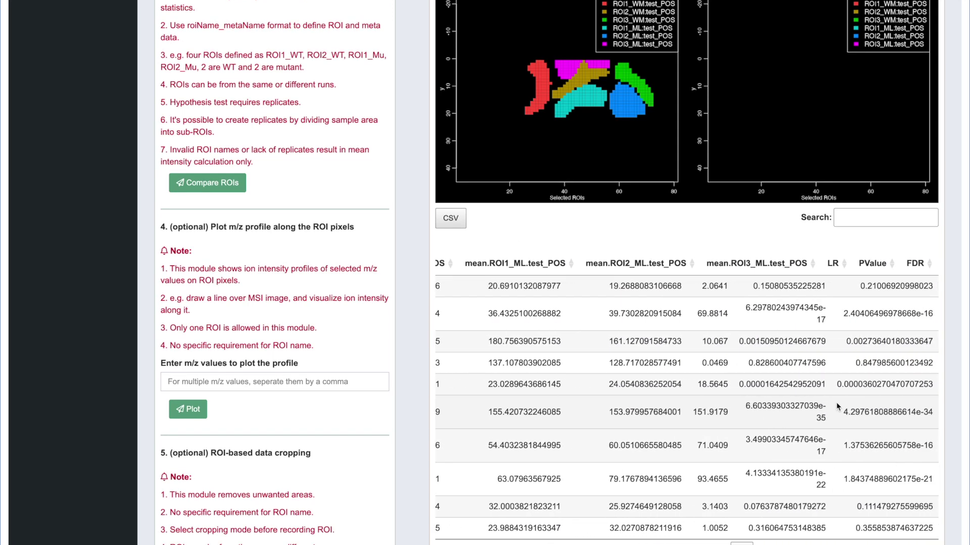
{"action": "left_click", "coordinate": [766, 543]}
{"action": "left_click", "coordinate": [742, 504]}
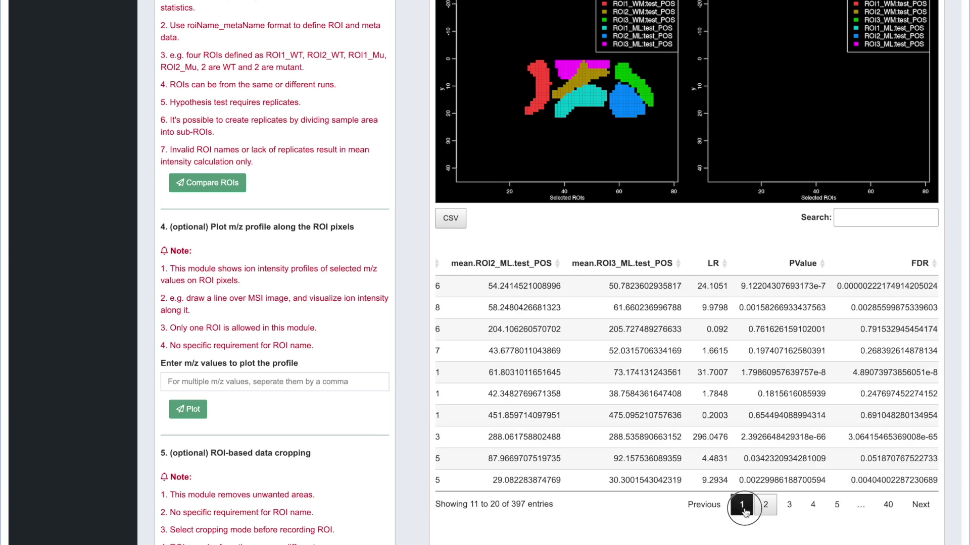
{"action": "left_click", "coordinate": [801, 264]}
{"action": "scroll", "coordinate": [766, 324], "scroll_direction": "left", "scroll_amount": 4}
{"action": "scroll", "coordinate": [766, 324], "scroll_direction": "left", "scroll_amount": 6}
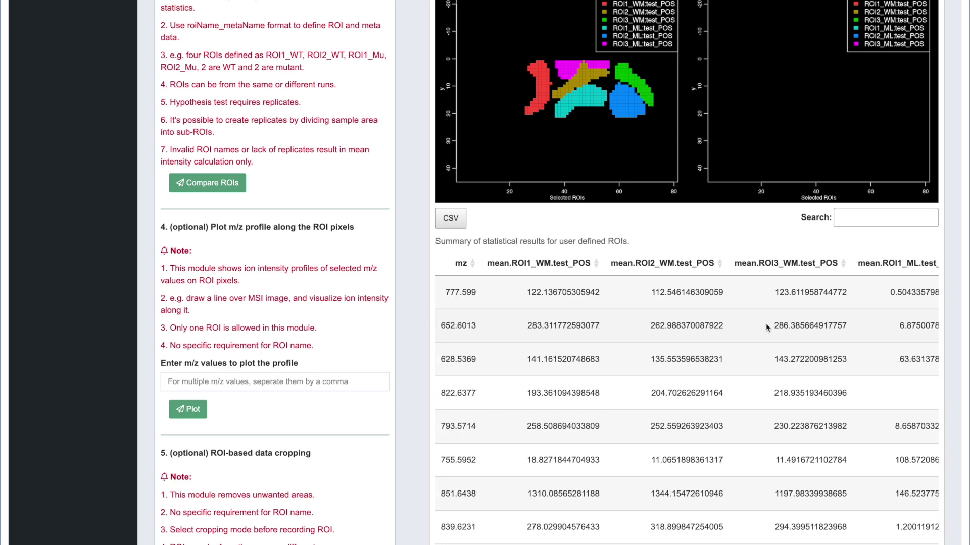
Copy the m/z value 652.6013 from the comparison table and collapse the Image Analysis parameters and results.
{"action": "scroll", "coordinate": [766, 324], "scroll_direction": "right", "scroll_amount": 1}
{"action": "scroll", "coordinate": [564, 296], "scroll_direction": "left", "scroll_amount": 1}
{"action": "left_click_drag", "start_coordinate": [440, 326], "coordinate": [475, 327]}
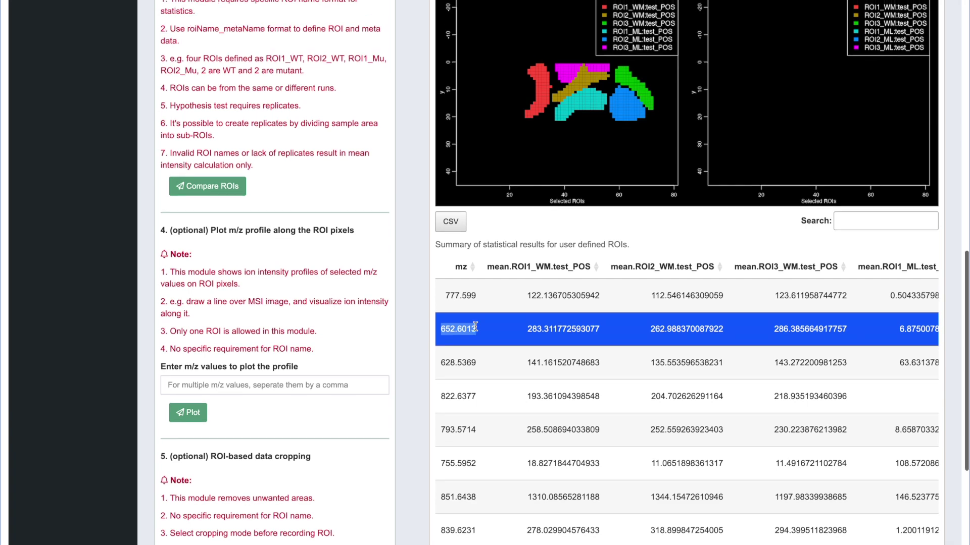
{"action": "scroll", "coordinate": [475, 326], "scroll_direction": "up", "scroll_amount": 6}
{"action": "scroll", "coordinate": [477, 330], "scroll_direction": "up", "scroll_amount": 4}
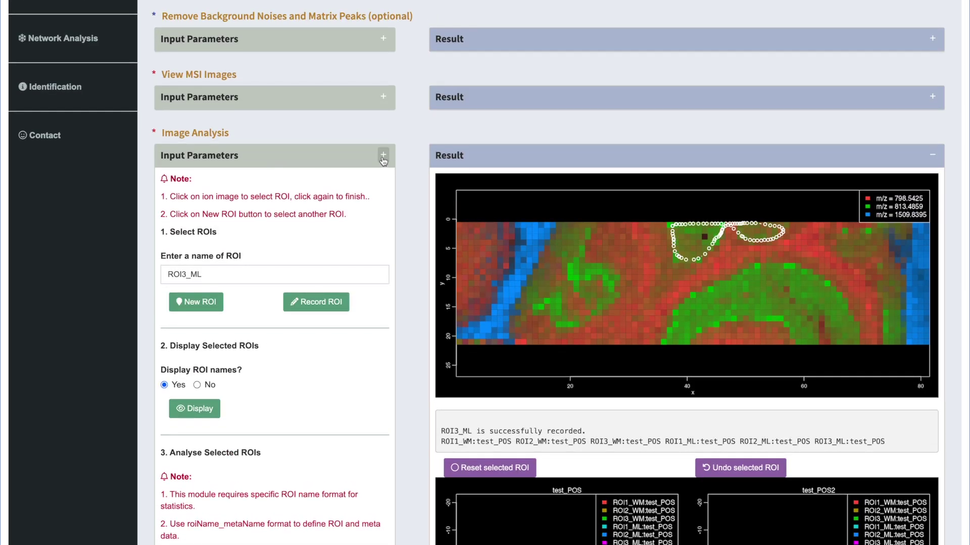
{"action": "left_click", "coordinate": [384, 155]}
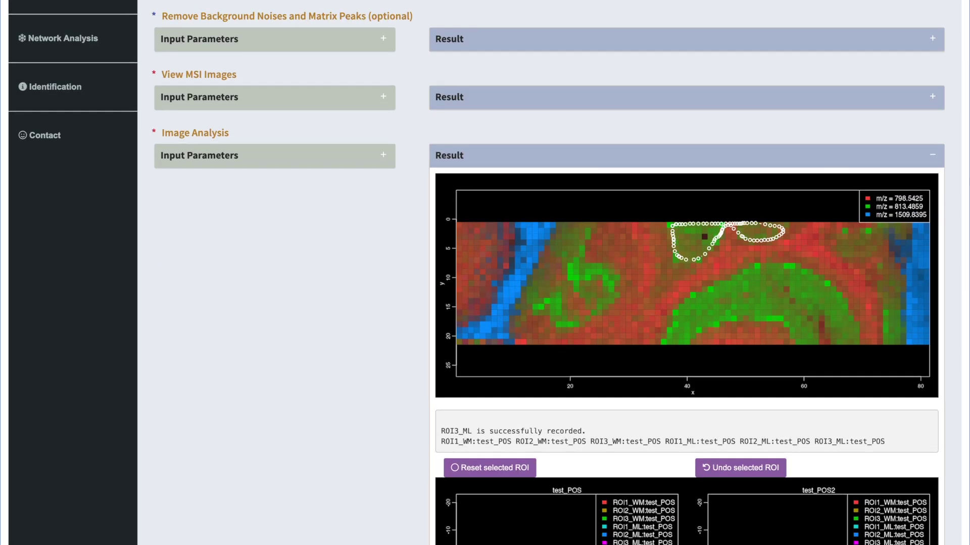
{"action": "left_click", "coordinate": [932, 154]}
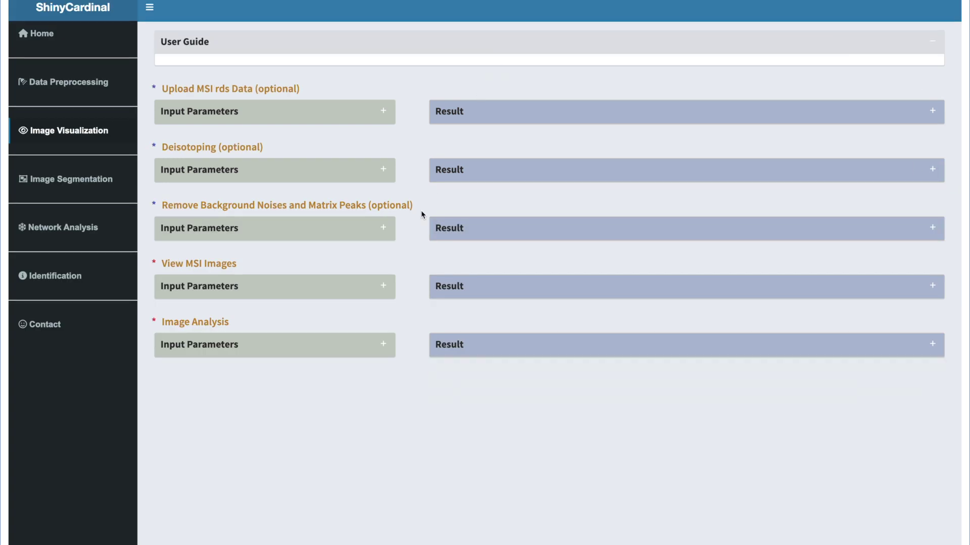
Plot the MSI image of m/z 652.6013 for test_POS without superposing images.
{"action": "left_click", "coordinate": [383, 285]}
{"action": "left_click", "coordinate": [932, 285]}
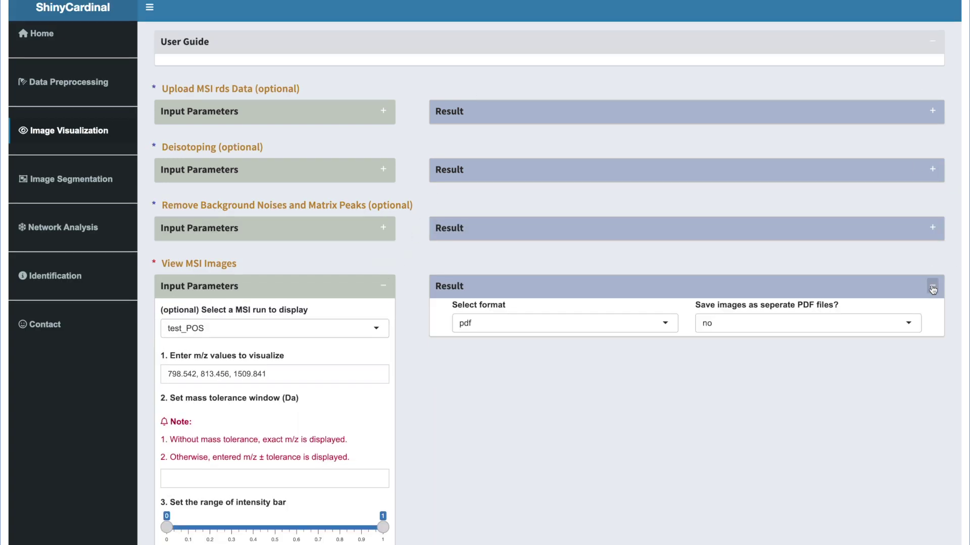
{"action": "left_click_drag", "start_coordinate": [266, 374], "coordinate": [155, 376]}
{"action": "type", "text": "652.6013"}
{"action": "scroll", "coordinate": [249, 397], "scroll_direction": "down", "scroll_amount": 5}
{"action": "scroll", "coordinate": [249, 396], "scroll_direction": "down", "scroll_amount": 2}
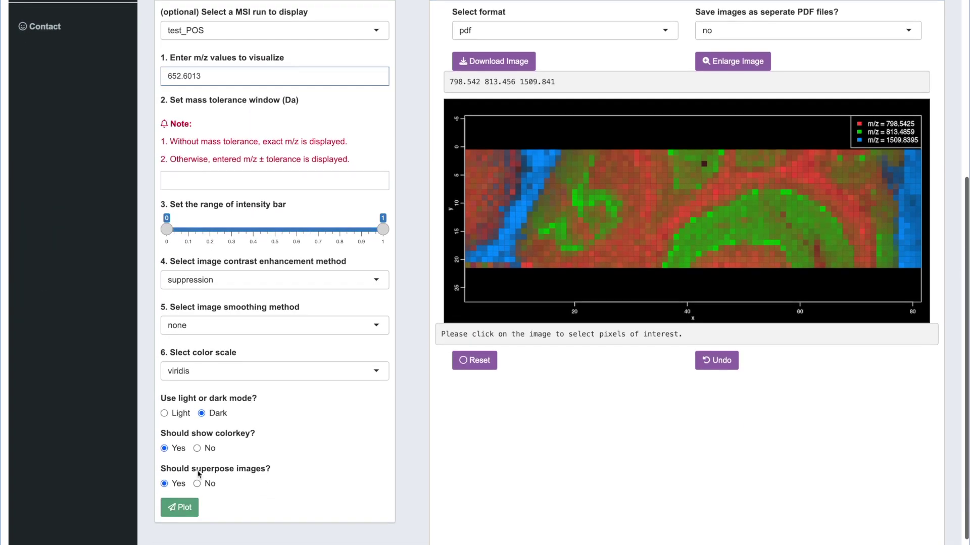
{"action": "left_click", "coordinate": [197, 480]}
{"action": "left_click", "coordinate": [180, 504]}
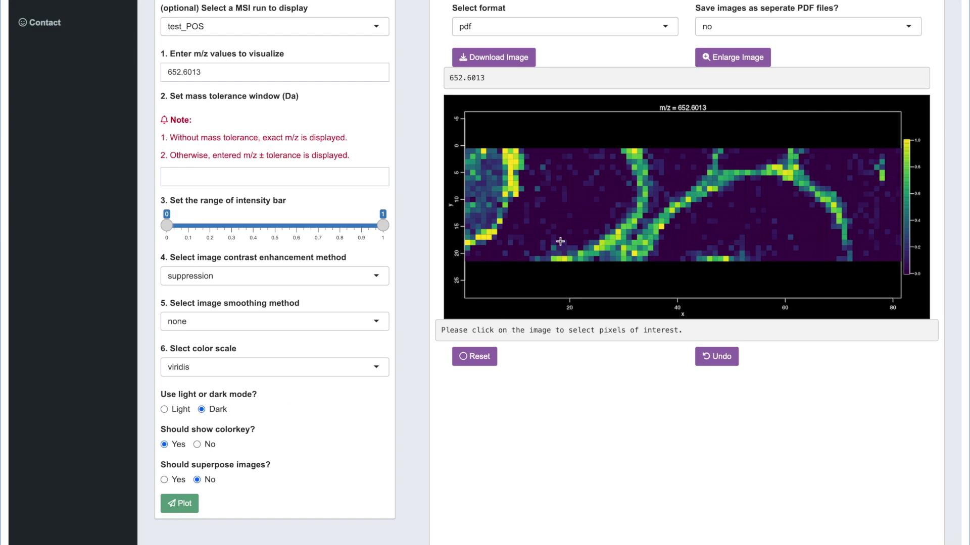
Go to Image Segmentation and expand the parameters and results of the principal component analysis.
{"action": "scroll", "coordinate": [560, 241], "scroll_direction": "up", "scroll_amount": 1}
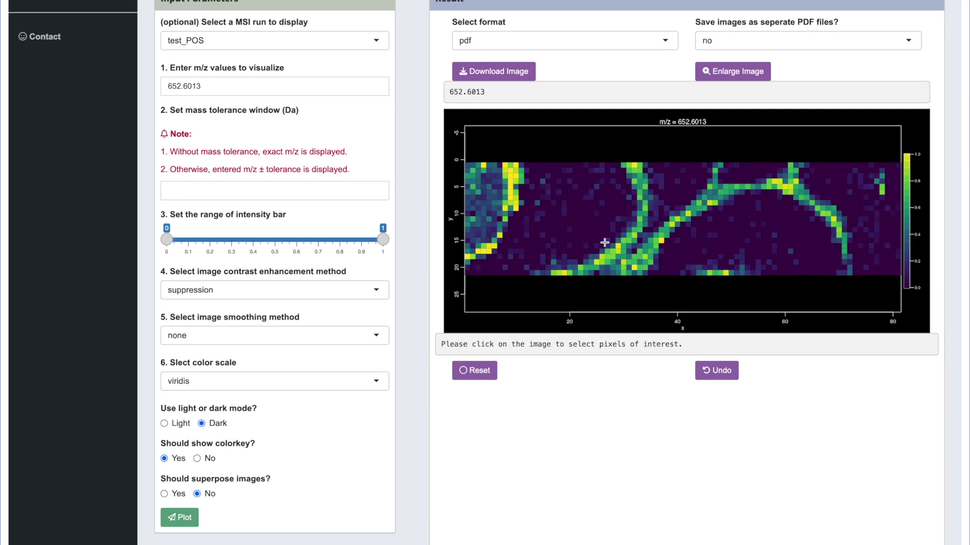
{"action": "scroll", "coordinate": [541, 310], "scroll_direction": "up", "scroll_amount": 4}
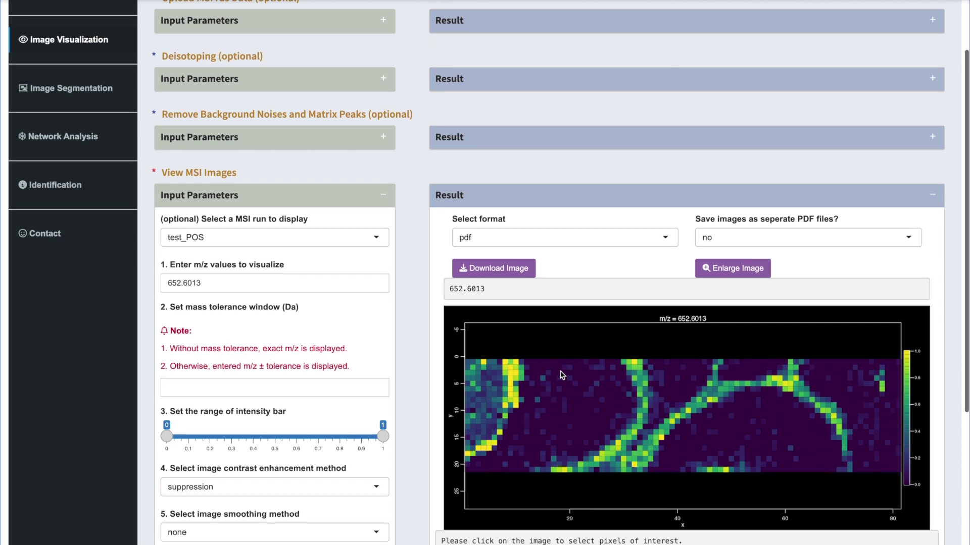
{"action": "scroll", "coordinate": [560, 374], "scroll_direction": "up", "scroll_amount": 1}
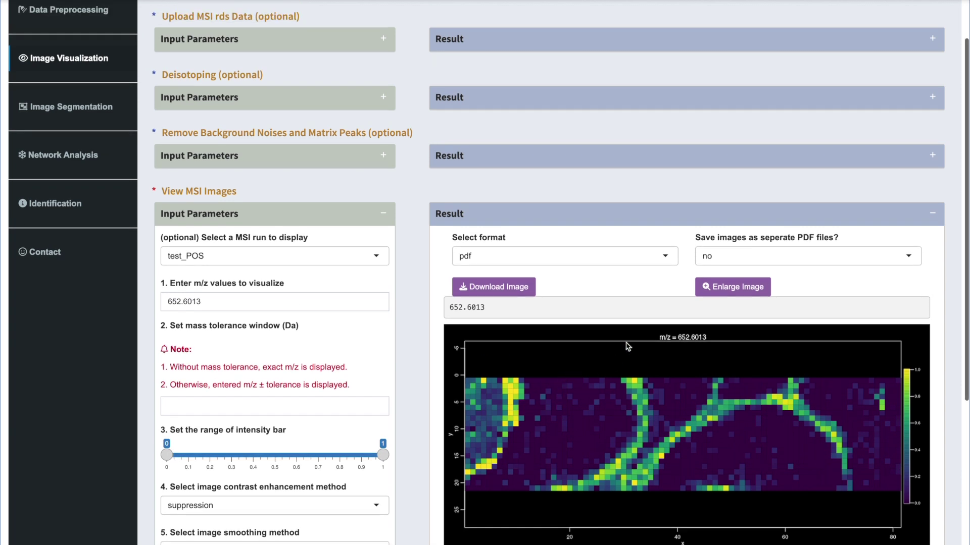
{"action": "left_click", "coordinate": [74, 108]}
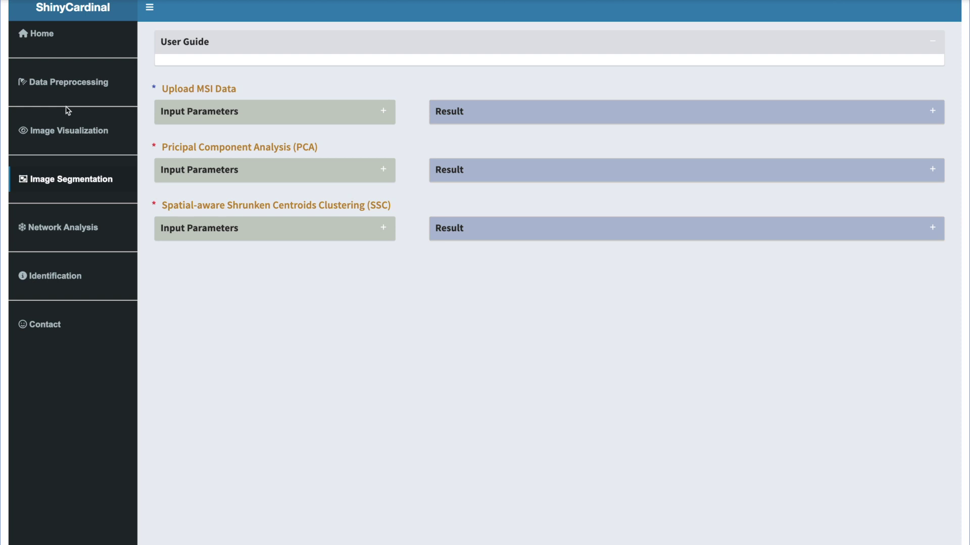
{"action": "left_click", "coordinate": [164, 148]}
{"action": "left_click_drag", "start_coordinate": [164, 148], "coordinate": [316, 148]}
{"action": "left_click", "coordinate": [384, 168]}
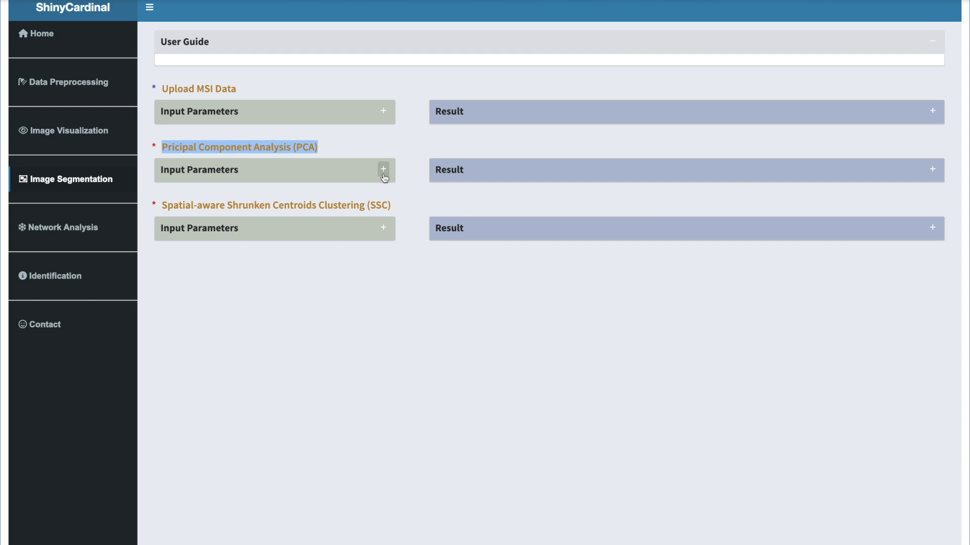
{"action": "left_click", "coordinate": [932, 169]}
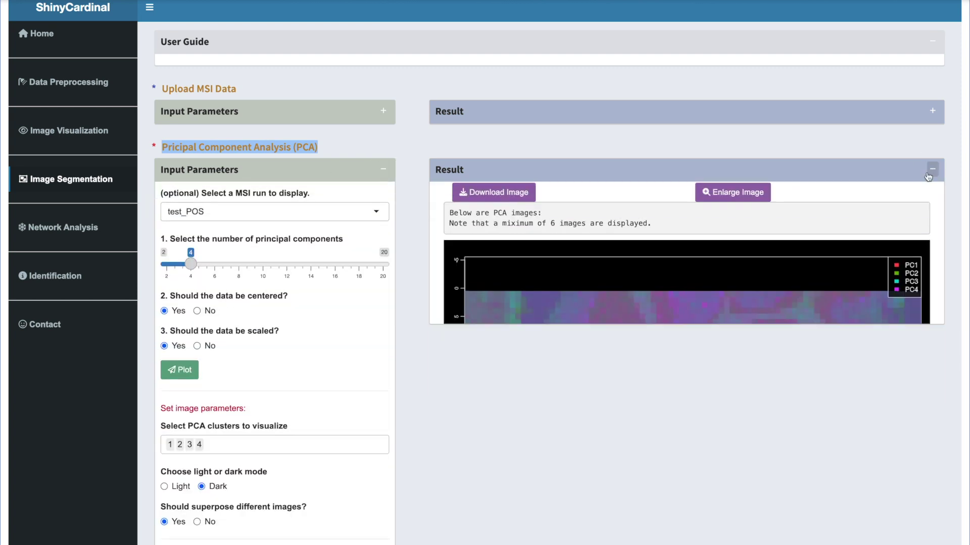
Send the PCA images of test_POS for ROI analysis and collapse the PCA parameters and results.
{"action": "scroll", "coordinate": [368, 339], "scroll_direction": "down", "scroll_amount": 5}
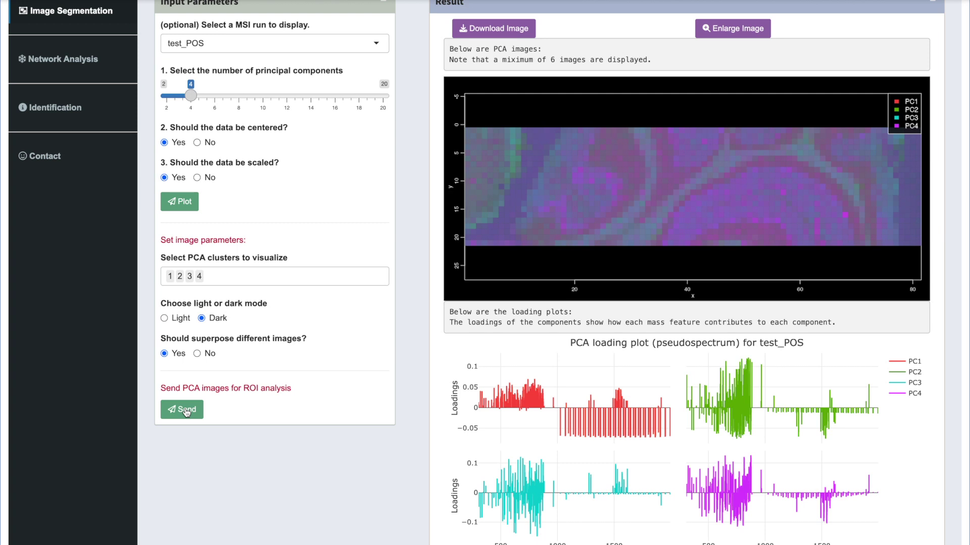
{"action": "left_click", "coordinate": [186, 410]}
{"action": "left_click_drag", "start_coordinate": [167, 429], "coordinate": [352, 438]}
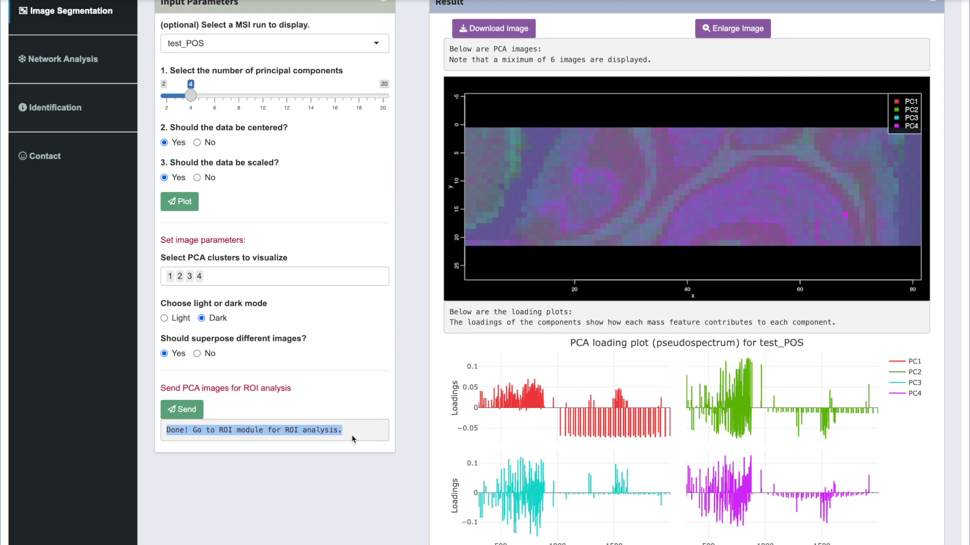
{"action": "scroll", "coordinate": [351, 435], "scroll_direction": "up", "scroll_amount": 3}
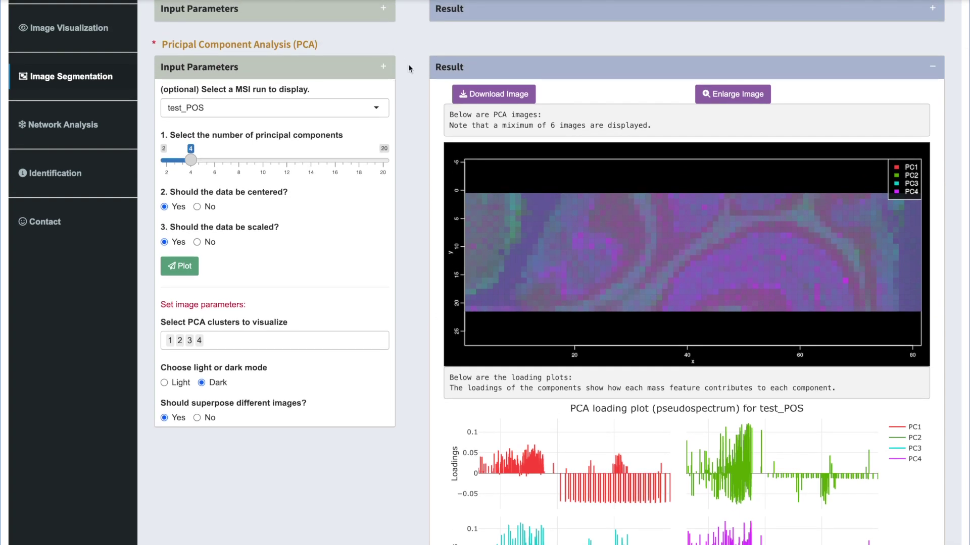
{"action": "left_click", "coordinate": [383, 66]}
{"action": "left_click", "coordinate": [932, 67]}
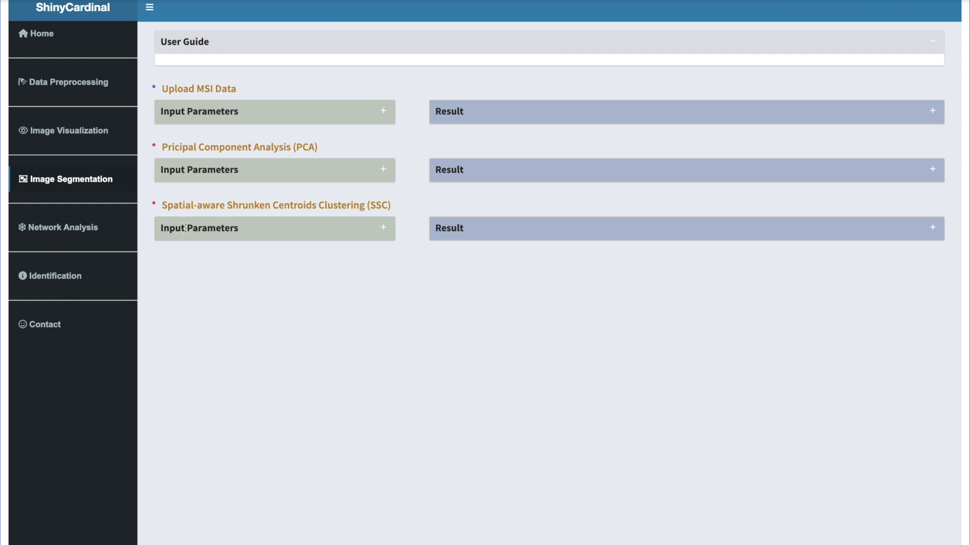
Expand the Spatial-aware Shrunken Centroids Clustering parameters and results, and send the SSC images for ROI analysis.
{"action": "left_click_drag", "start_coordinate": [162, 205], "coordinate": [373, 209]}
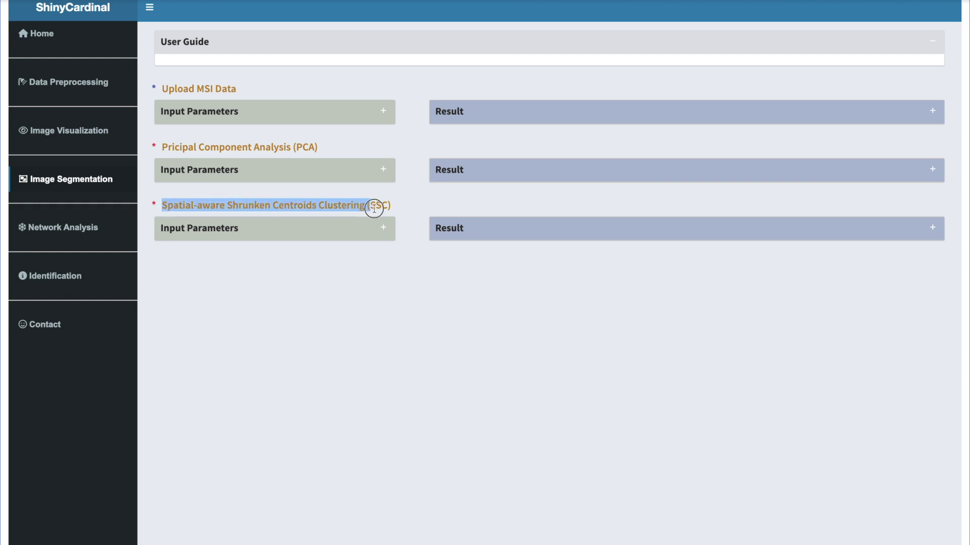
{"action": "left_click", "coordinate": [384, 228]}
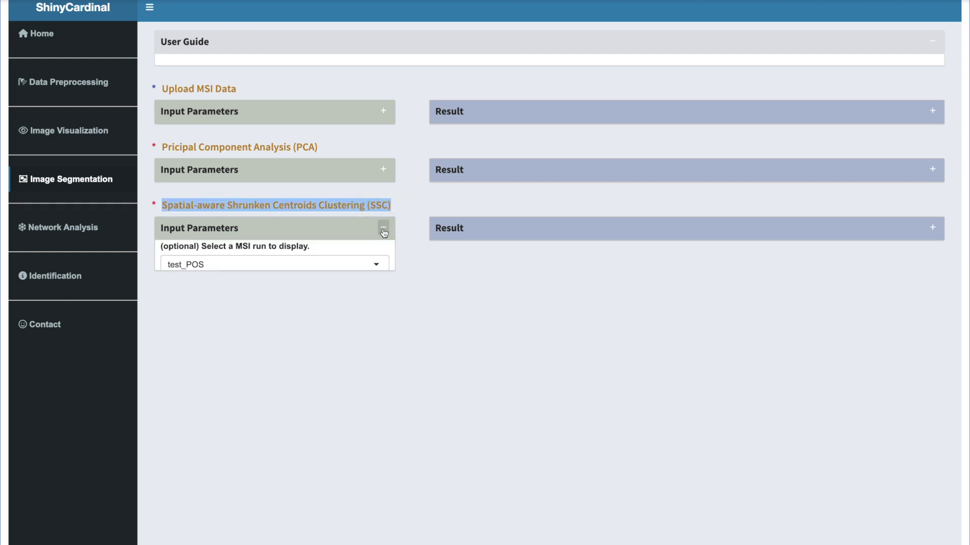
{"action": "left_click", "coordinate": [932, 228]}
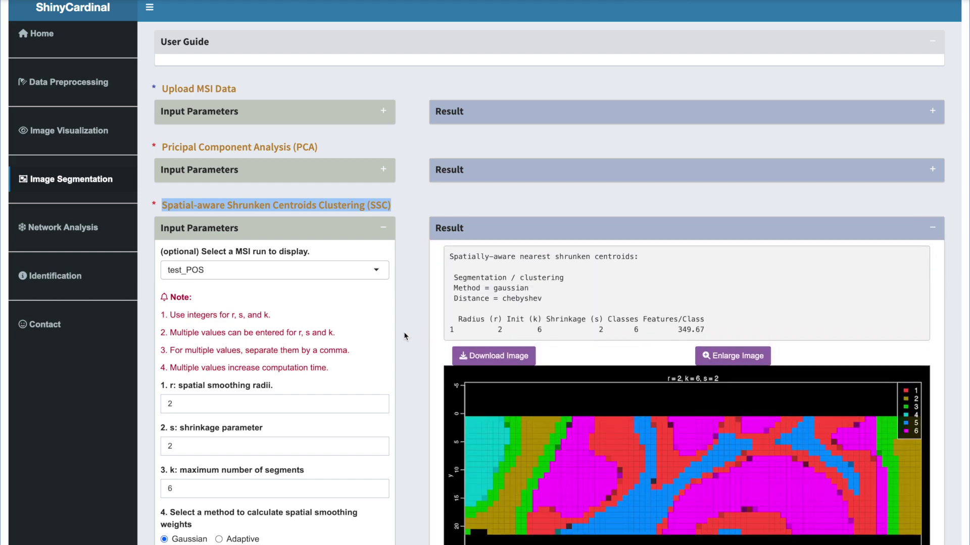
{"action": "scroll", "coordinate": [404, 336], "scroll_direction": "down", "scroll_amount": 5}
{"action": "scroll", "coordinate": [404, 336], "scroll_direction": "down", "scroll_amount": 4}
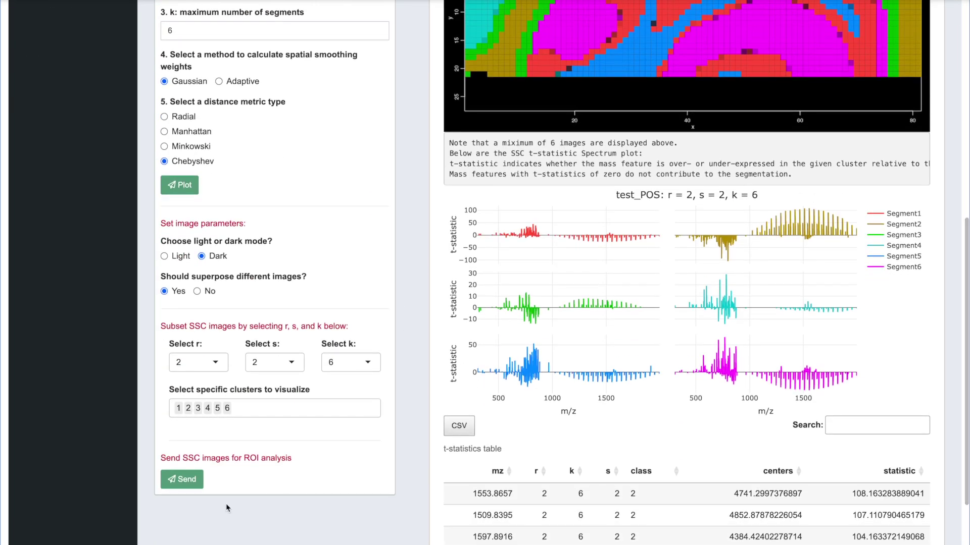
{"action": "left_click", "coordinate": [190, 483]}
{"action": "left_click_drag", "start_coordinate": [166, 499], "coordinate": [350, 504]}
{"action": "scroll", "coordinate": [350, 504], "scroll_direction": "up", "scroll_amount": 10}
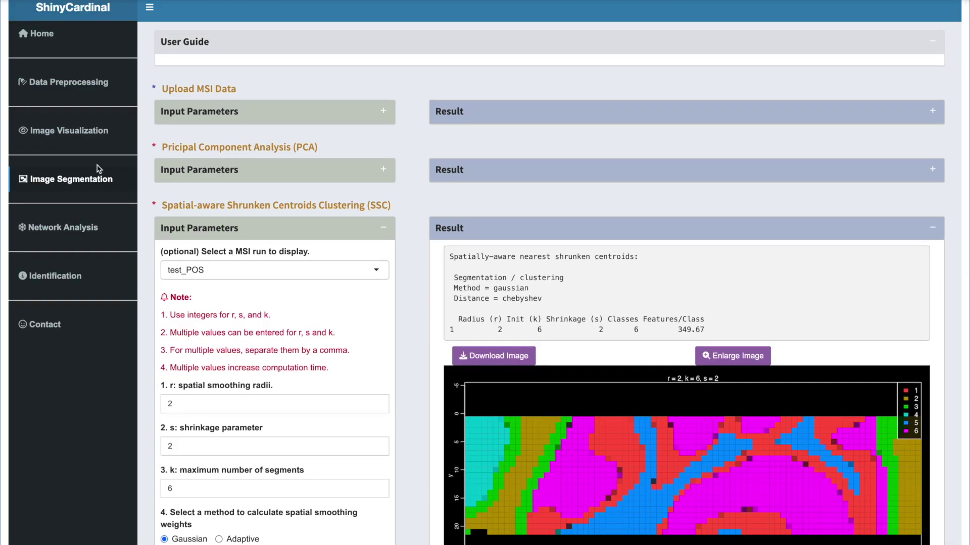
Return to Image Visualization, collapse View MSI Images, and expand the Image Analysis parameters and results with the SSC image.
{"action": "left_click", "coordinate": [79, 139]}
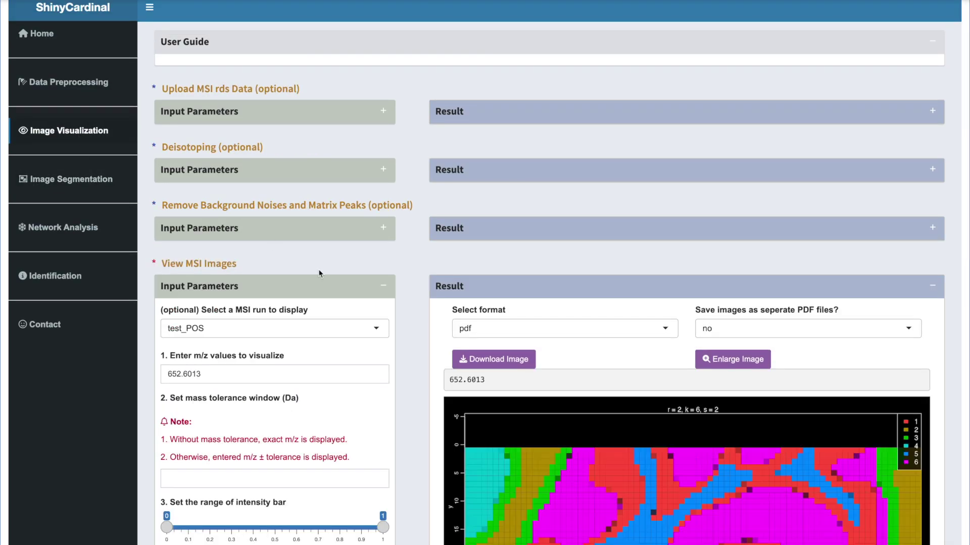
{"action": "scroll", "coordinate": [392, 294], "scroll_direction": "down", "scroll_amount": 1}
{"action": "left_click", "coordinate": [382, 234]}
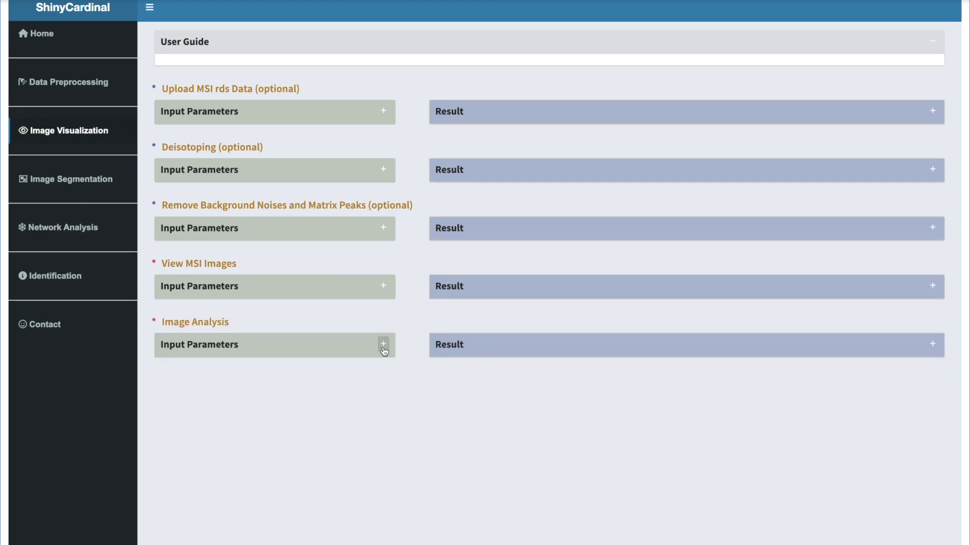
{"action": "left_click", "coordinate": [384, 345]}
{"action": "left_click", "coordinate": [932, 345]}
{"action": "scroll", "coordinate": [614, 279], "scroll_direction": "down", "scroll_amount": 3}
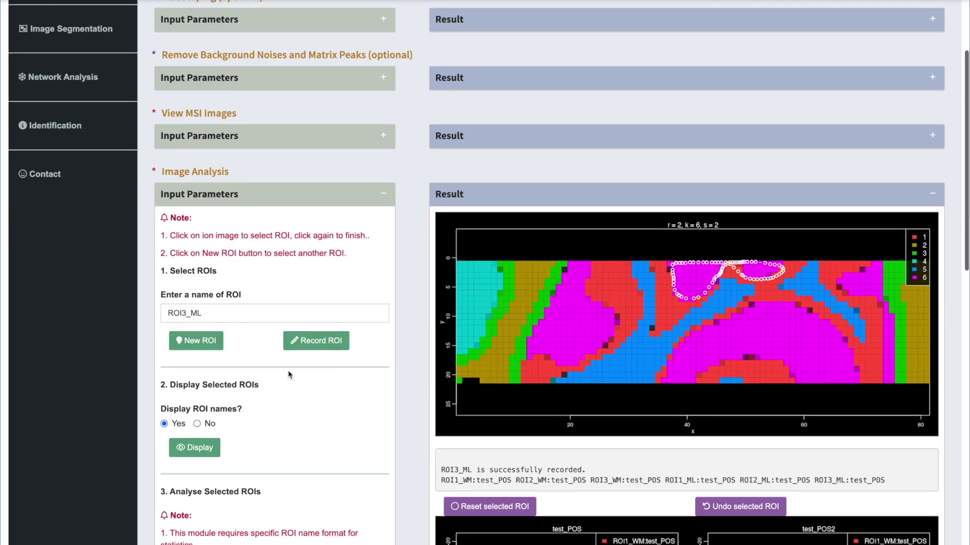